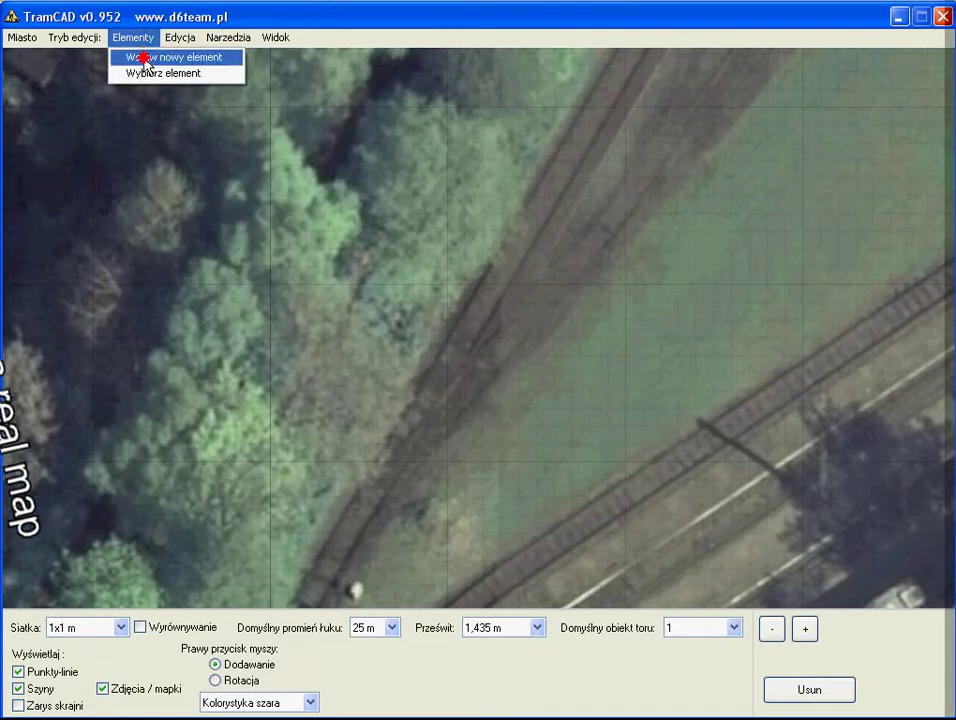
- Pick the 'rozjazd tramwajowy 1:6 R25 1435' switch from the catalogue and insert it at the map centre
{"action": "left_click", "coordinate": [145, 73]}
{"action": "left_click", "coordinate": [516, 676]}
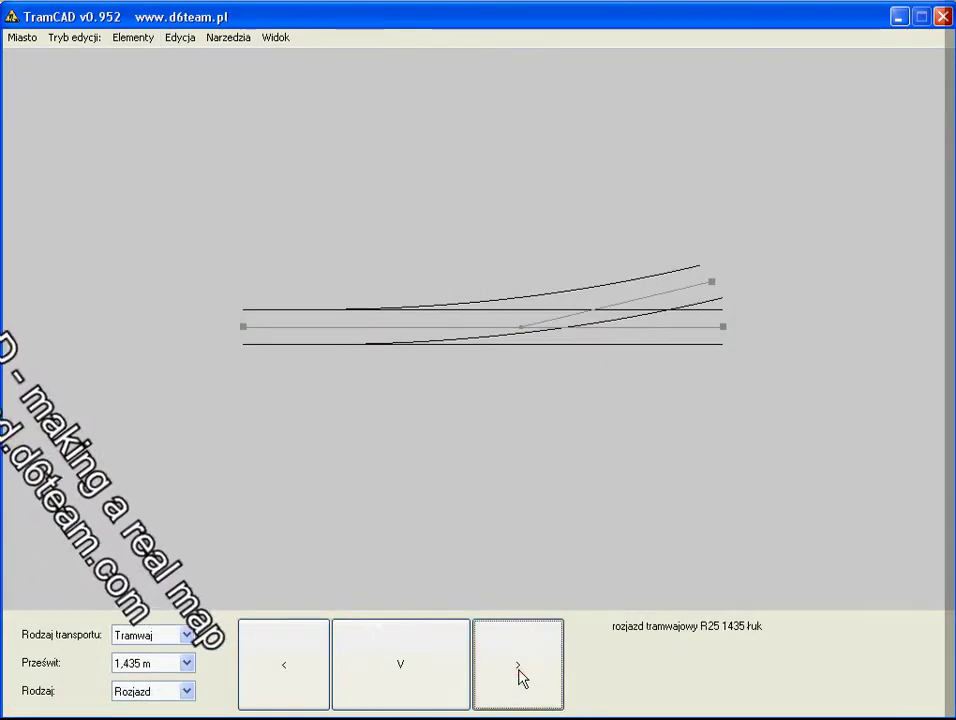
{"action": "left_click", "coordinate": [299, 650]}
{"action": "left_click", "coordinate": [414, 662]}
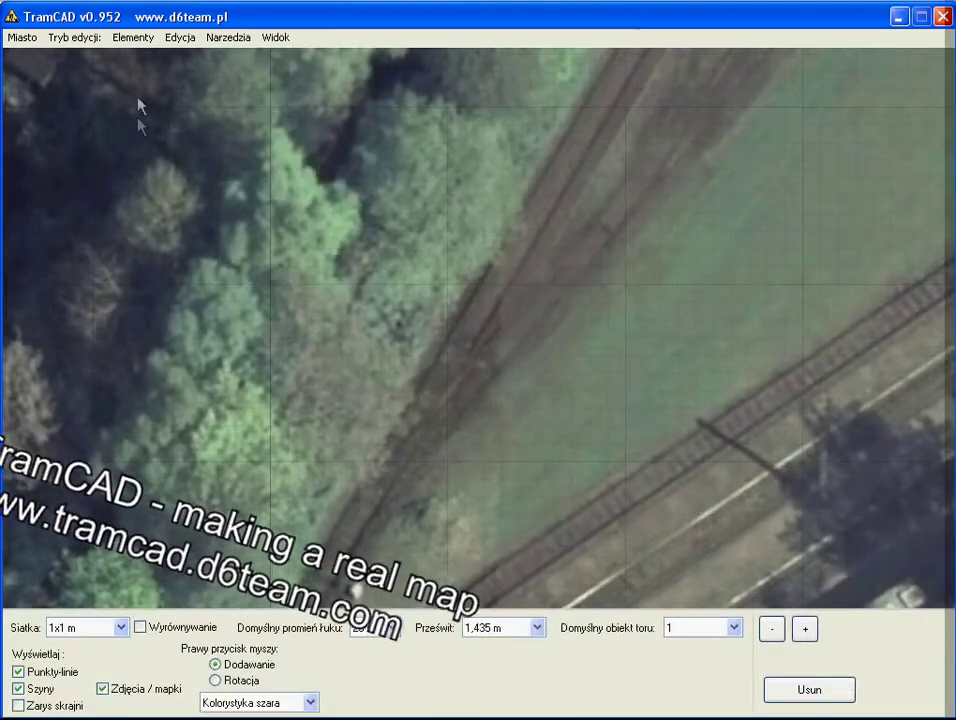
{"action": "left_click", "coordinate": [133, 37]}
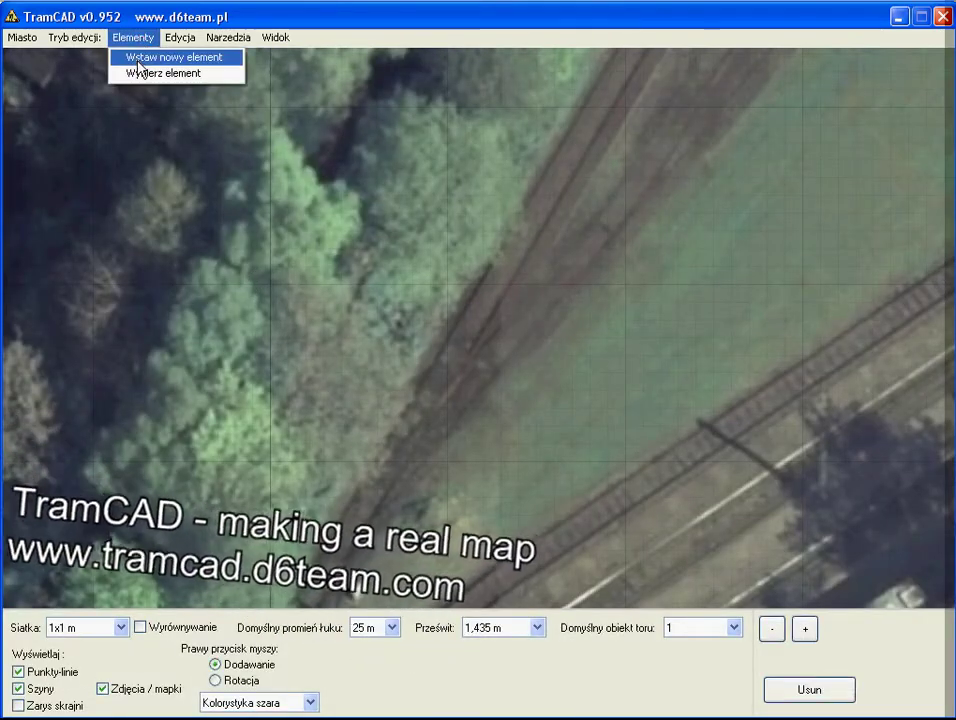
{"action": "left_click", "coordinate": [139, 62]}
{"action": "left_click", "coordinate": [407, 326]}
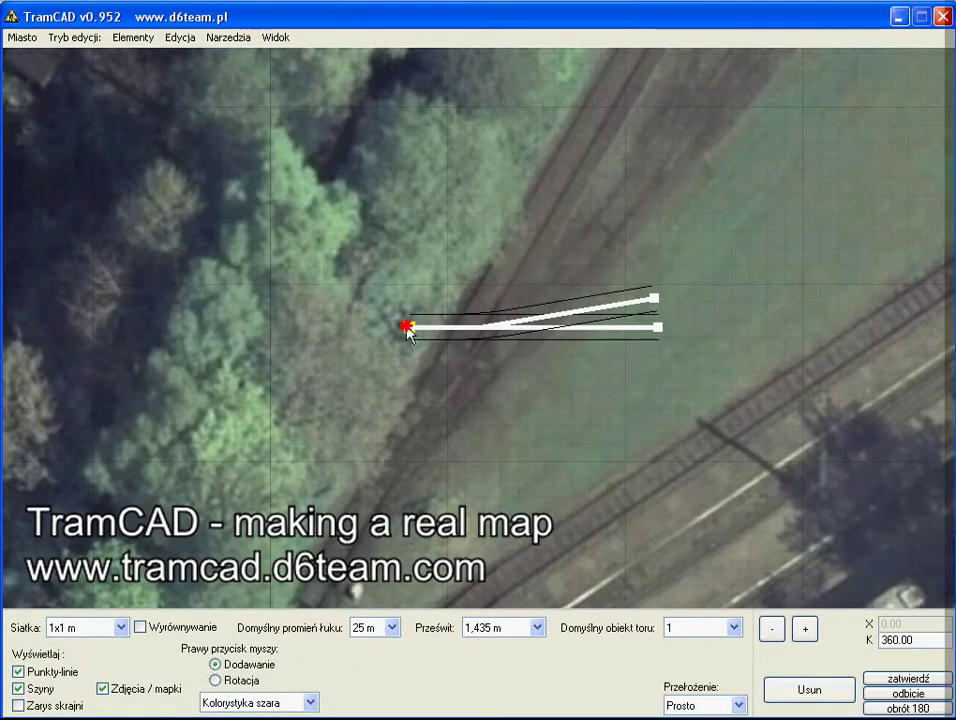
- Add a straight lead track to the left of the switch and stretch its endpoint further left
{"action": "right_click", "coordinate": [124, 327]}
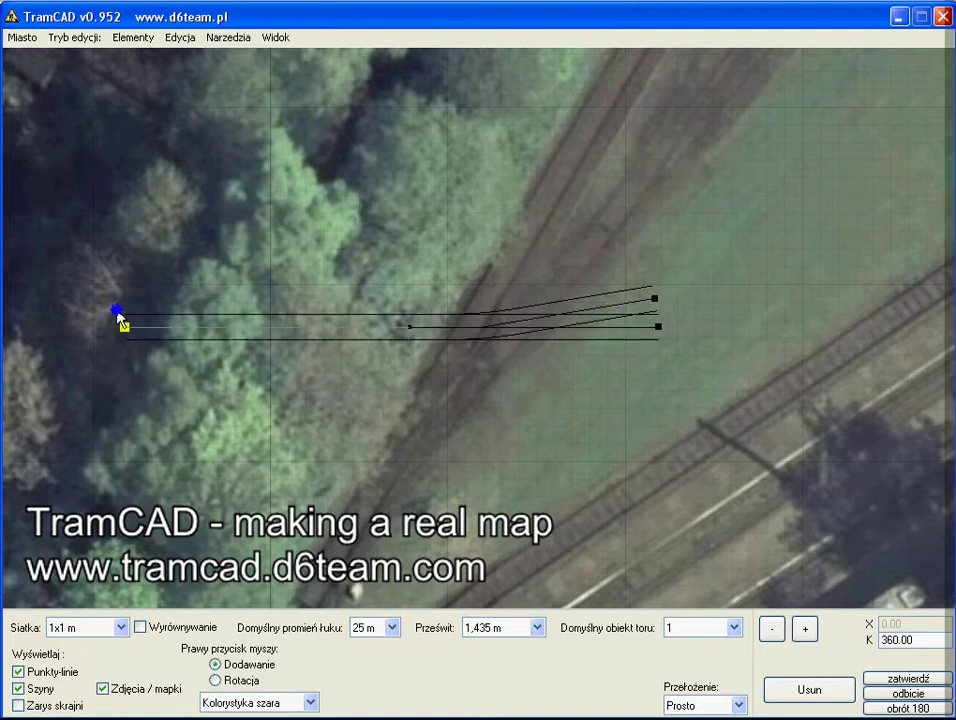
{"action": "left_click", "coordinate": [667, 328]}
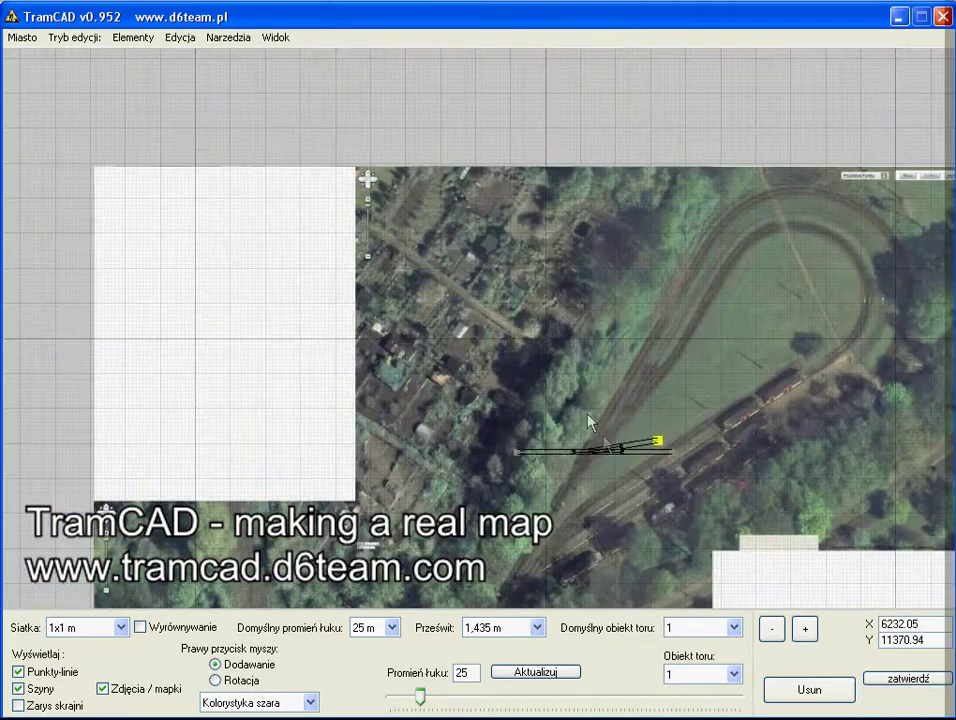
{"action": "left_click", "coordinate": [580, 410]}
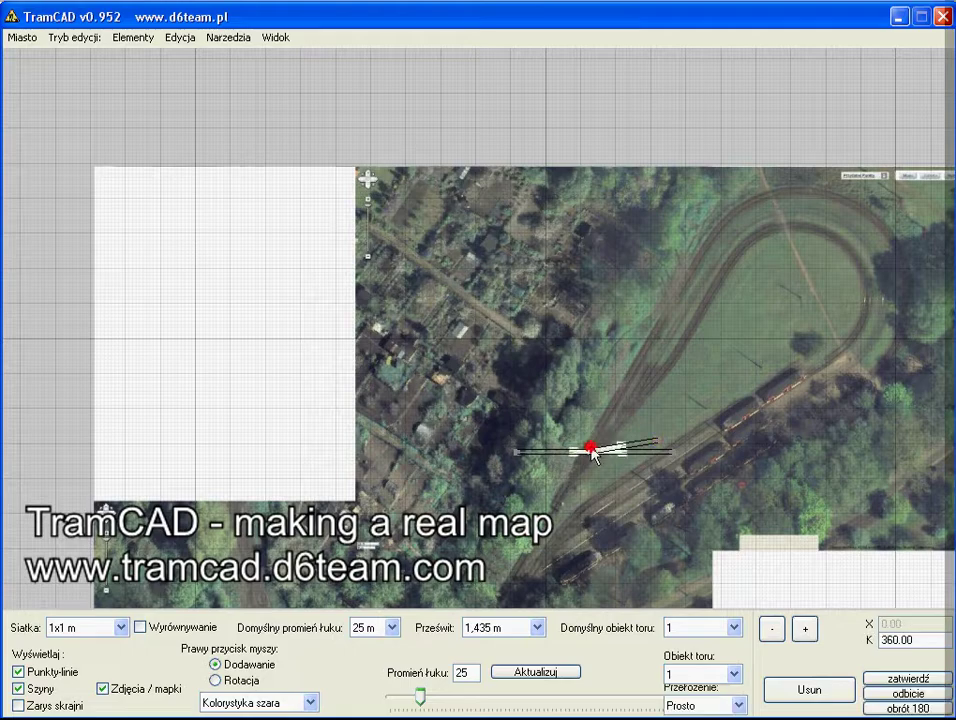
{"action": "left_click_drag", "start_coordinate": [528, 414], "coordinate": [293, 437]}
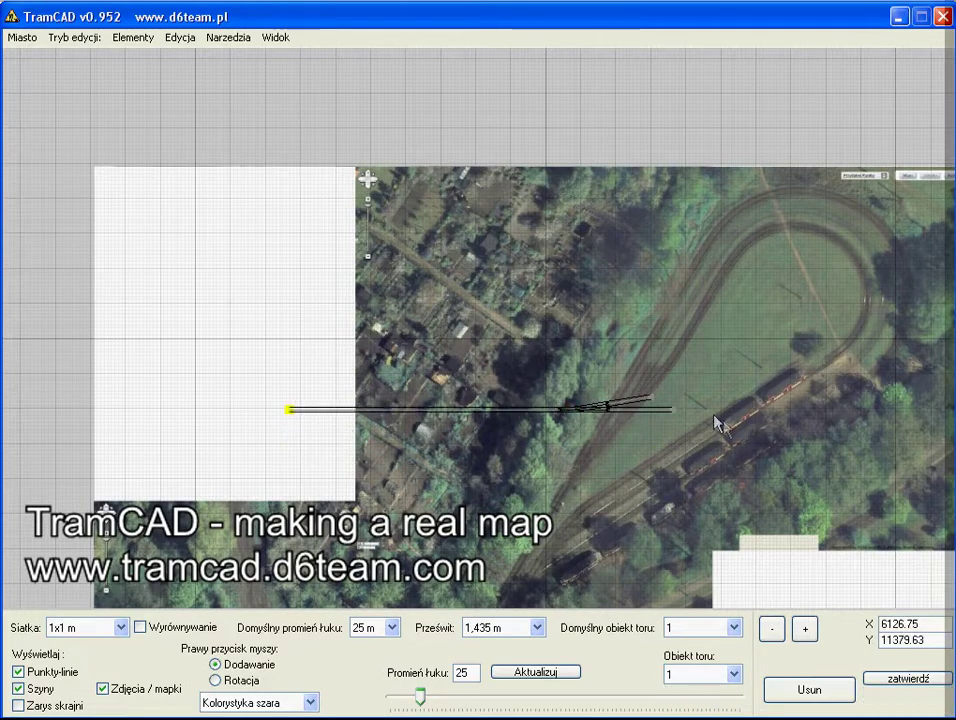
{"action": "scroll", "coordinate": [726, 437], "scroll_direction": "up", "scroll_amount": 2}
{"action": "scroll", "coordinate": [602, 369], "scroll_direction": "up", "scroll_amount": 2}
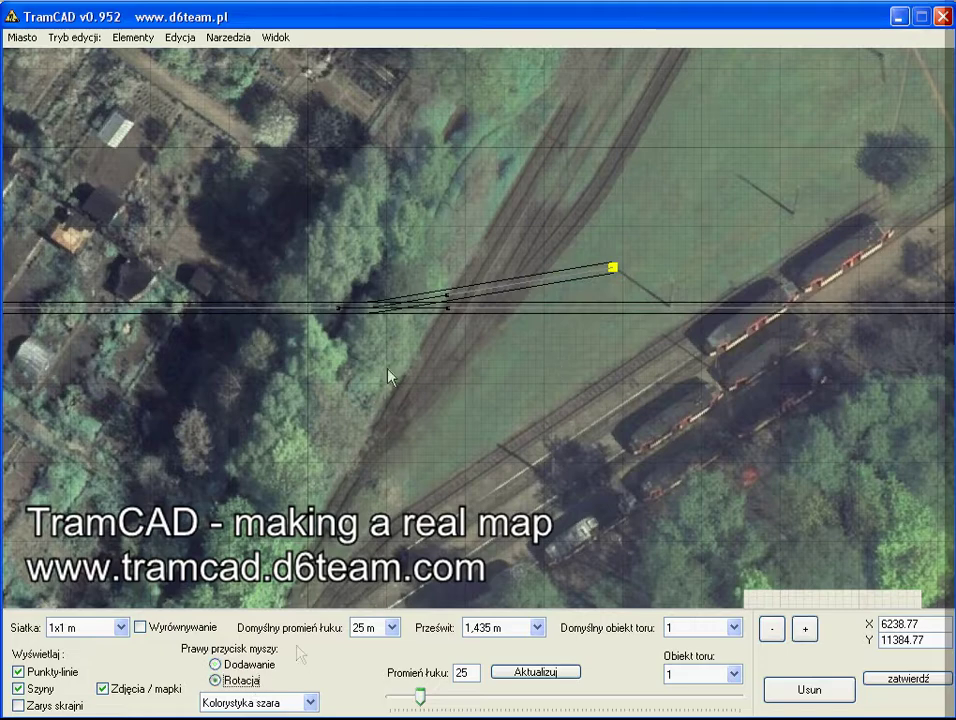
- Drag the R25 switch onto the diagonal photographed tracks and rotate it to about 59°
{"action": "left_click", "coordinate": [395, 303]}
{"action": "left_click_drag", "start_coordinate": [395, 303], "coordinate": [380, 435]}
{"action": "mouse_move", "coordinate": [380, 435]}
{"action": "right_mouse_down"}
{"action": "mouse_move", "coordinate": [455, 433]}
{"action": "mouse_move", "coordinate": [548, 412]}
{"action": "right_mouse_up"}
{"action": "left_click_drag", "start_coordinate": [392, 425], "coordinate": [378, 425]}
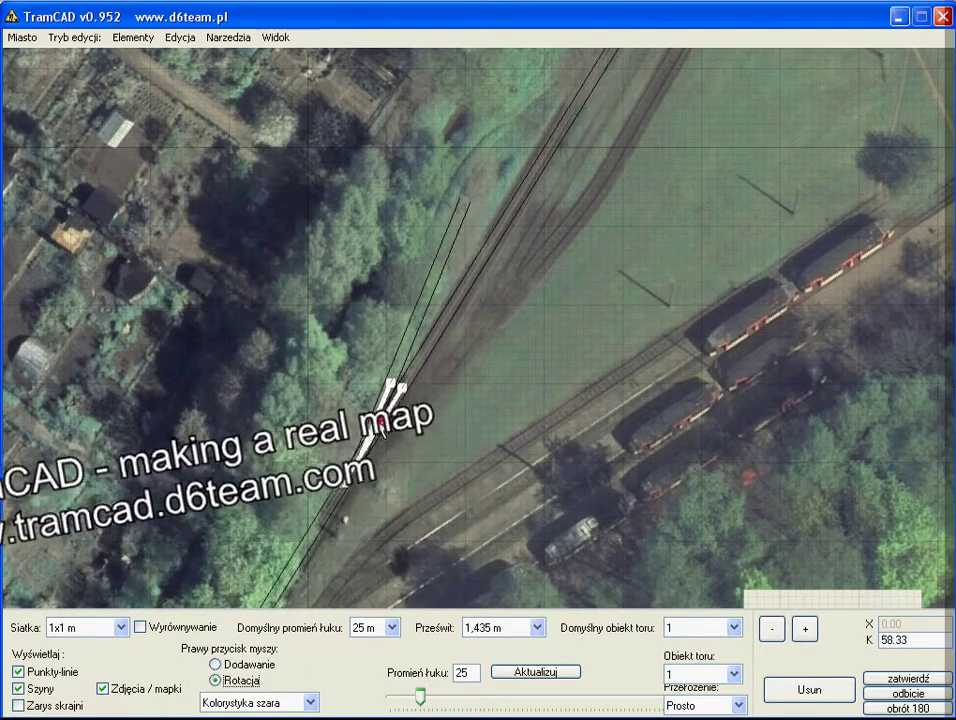
{"action": "left_click", "coordinate": [378, 423]}
{"action": "right_click_drag", "start_coordinate": [381, 426], "coordinate": [380, 426]}
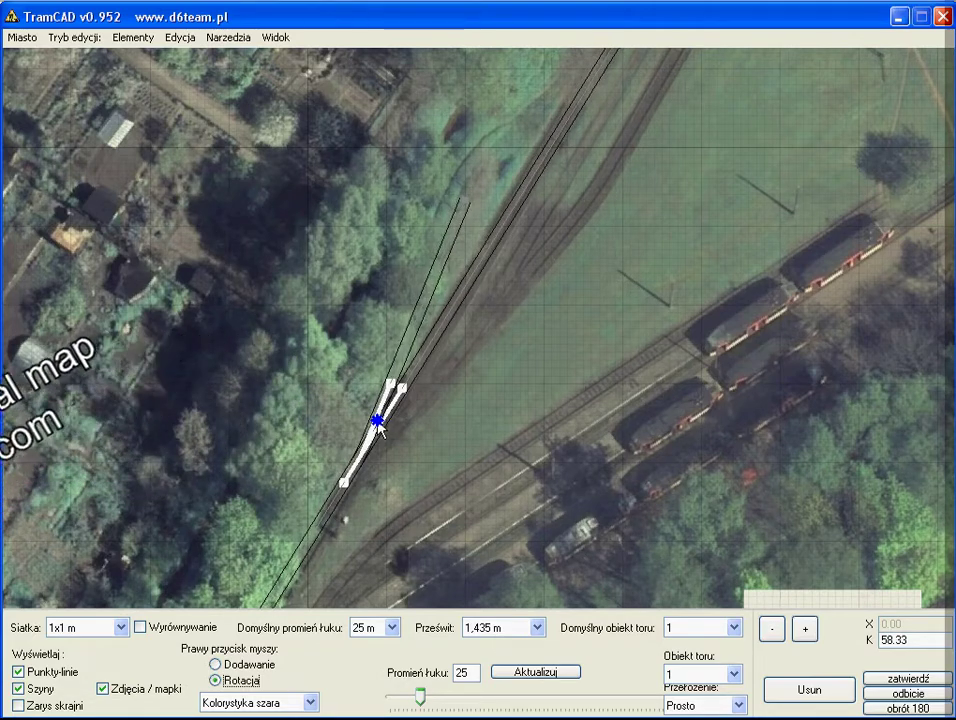
{"action": "right_click_drag", "start_coordinate": [379, 425], "coordinate": [381, 427]}
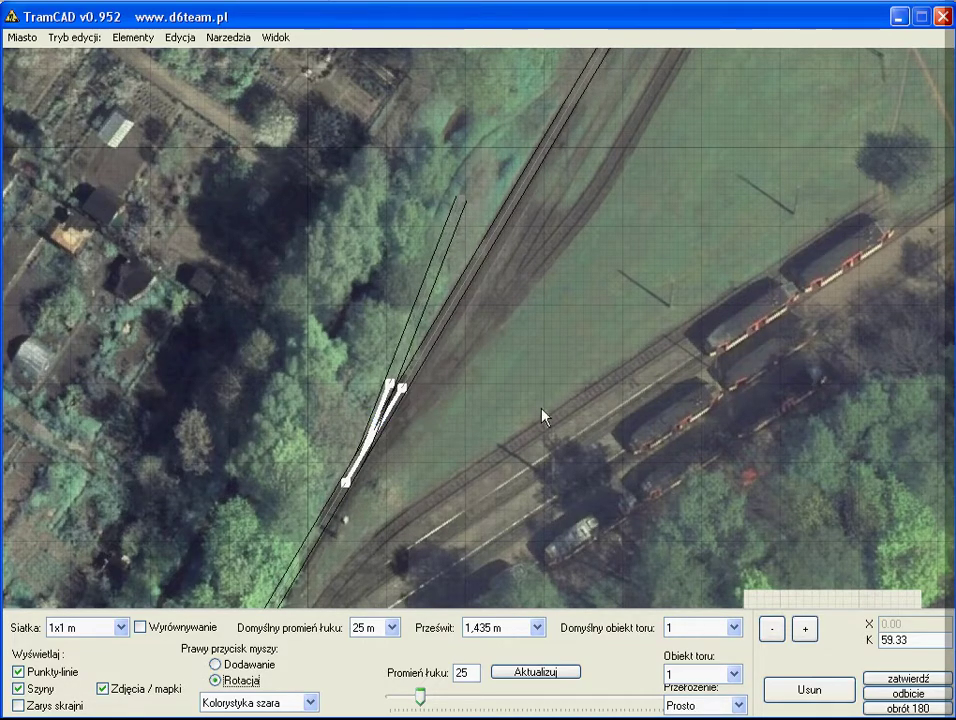
{"action": "scroll", "coordinate": [567, 365], "scroll_direction": "down", "scroll_amount": 2}
{"action": "scroll", "coordinate": [567, 365], "scroll_direction": "down", "scroll_amount": 2}
{"action": "middle_click_drag", "start_coordinate": [567, 365], "coordinate": [506, 386]}
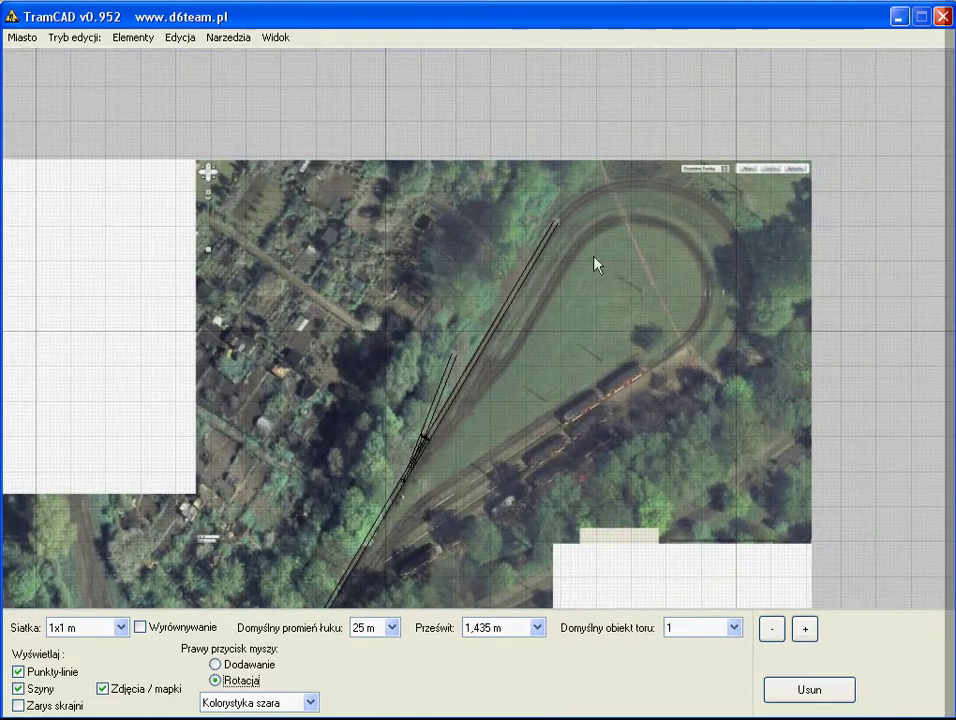
- Select the second turnout and mirror it with 'odbicie' so its branch diverges the other way
{"action": "scroll", "coordinate": [597, 268], "scroll_direction": "up", "scroll_amount": 3}
{"action": "scroll", "coordinate": [570, 213], "scroll_direction": "up", "scroll_amount": 1}
{"action": "scroll", "coordinate": [542, 205], "scroll_direction": "down", "scroll_amount": 1}
{"action": "left_click", "coordinate": [538, 157]}
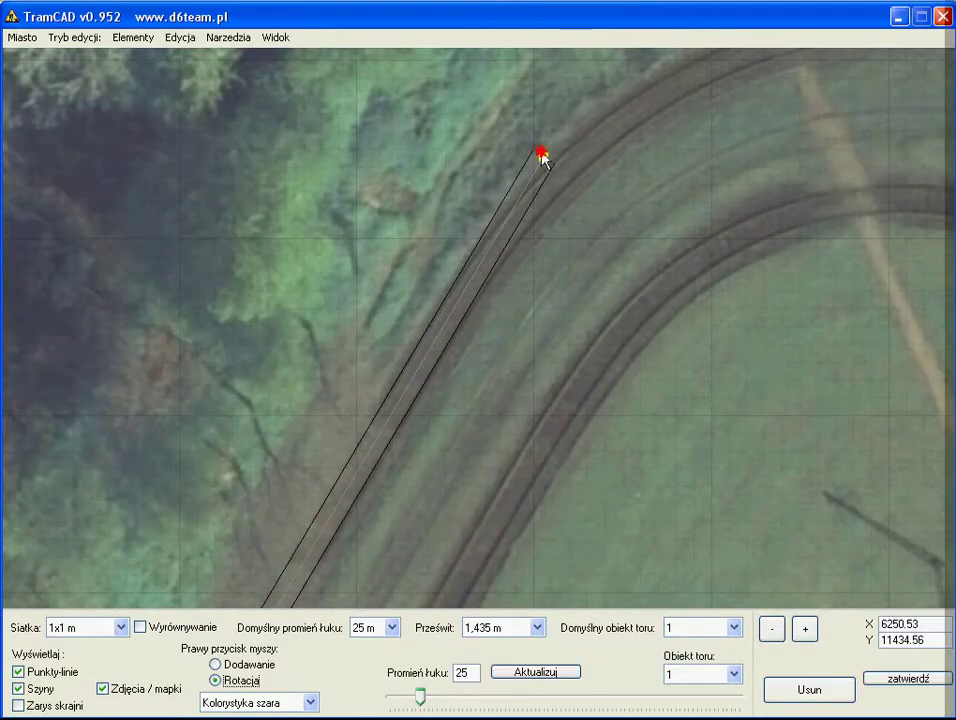
{"action": "scroll", "coordinate": [540, 160], "scroll_direction": "down", "scroll_amount": 2}
{"action": "middle_click_drag", "start_coordinate": [499, 329], "coordinate": [600, 292]}
{"action": "scroll", "coordinate": [600, 292], "scroll_direction": "up", "scroll_amount": 1}
{"action": "scroll", "coordinate": [625, 207], "scroll_direction": "up", "scroll_amount": 1}
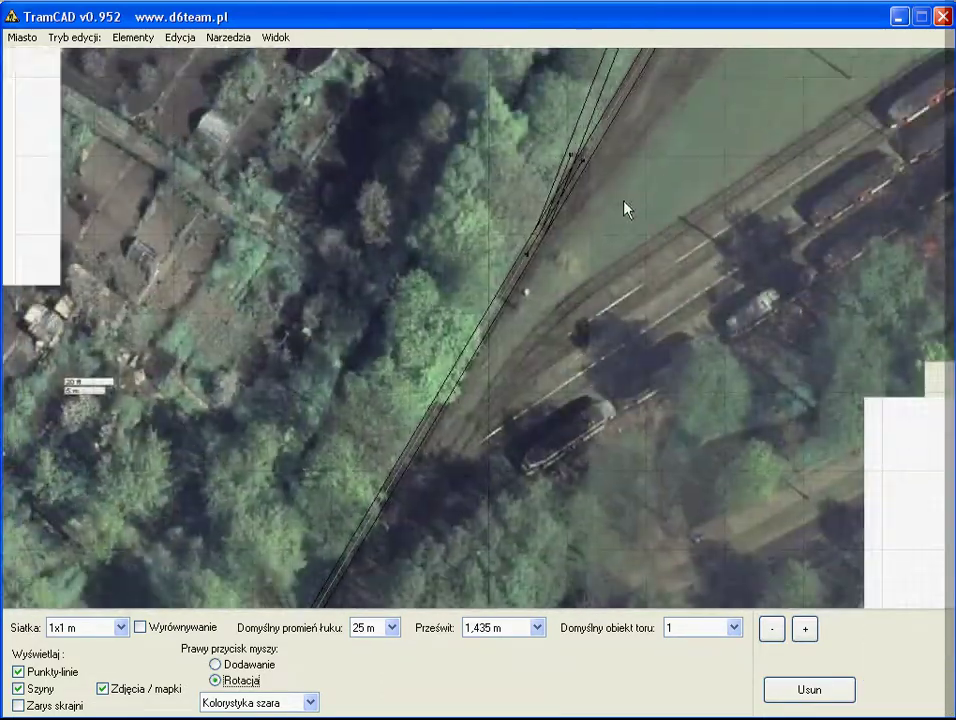
{"action": "scroll", "coordinate": [600, 215], "scroll_direction": "up", "scroll_amount": 1}
{"action": "scroll", "coordinate": [514, 341], "scroll_direction": "up", "scroll_amount": 2}
{"action": "scroll", "coordinate": [448, 401], "scroll_direction": "up", "scroll_amount": 1}
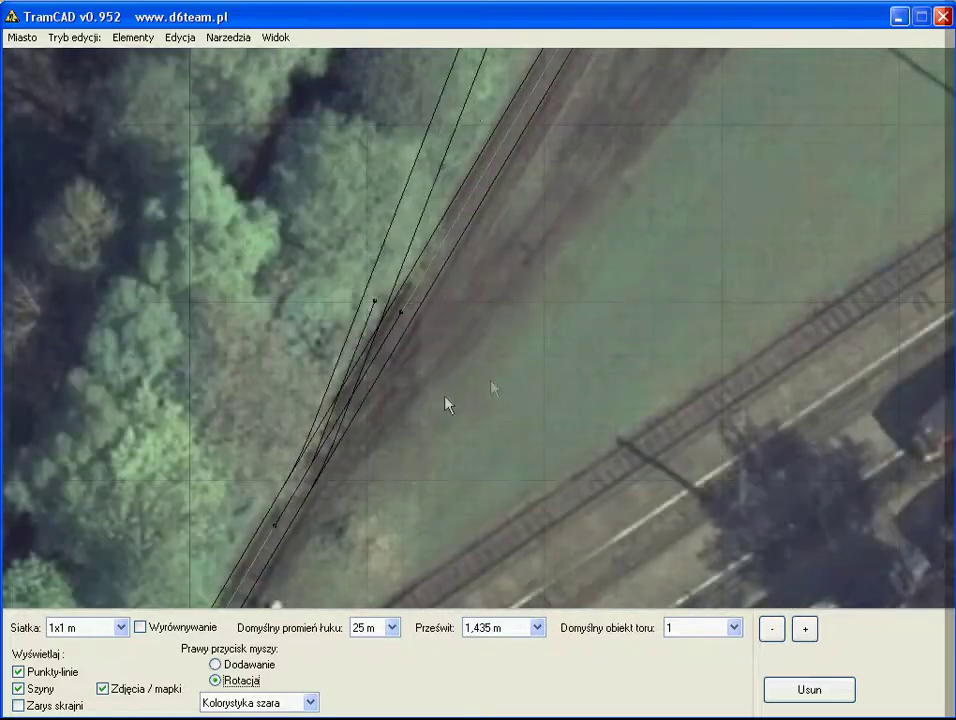
{"action": "left_click", "coordinate": [350, 398]}
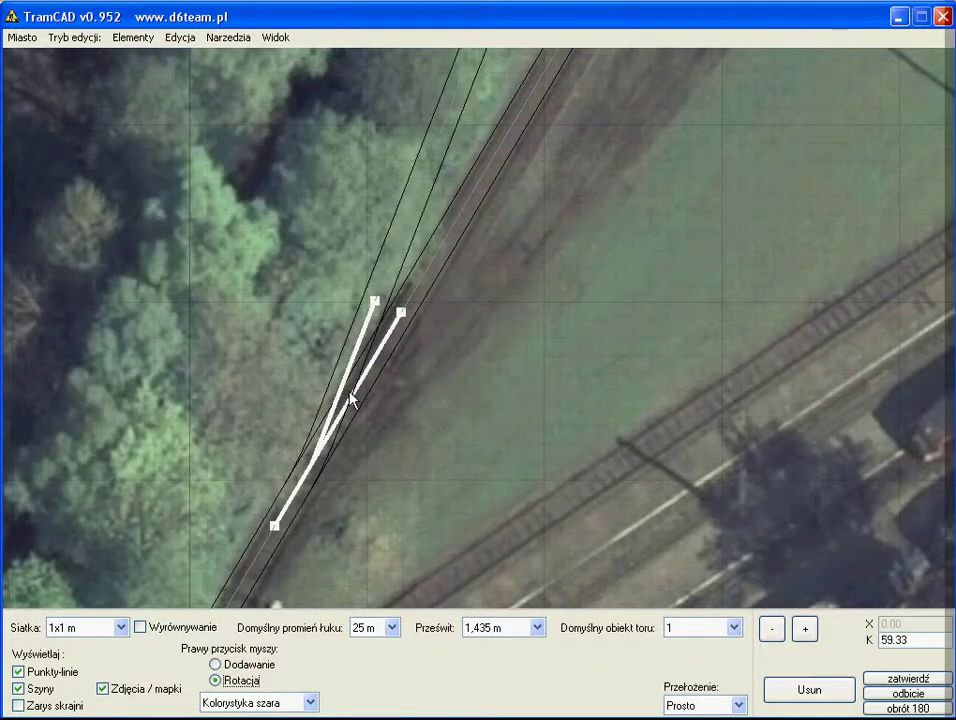
{"action": "left_click", "coordinate": [907, 693]}
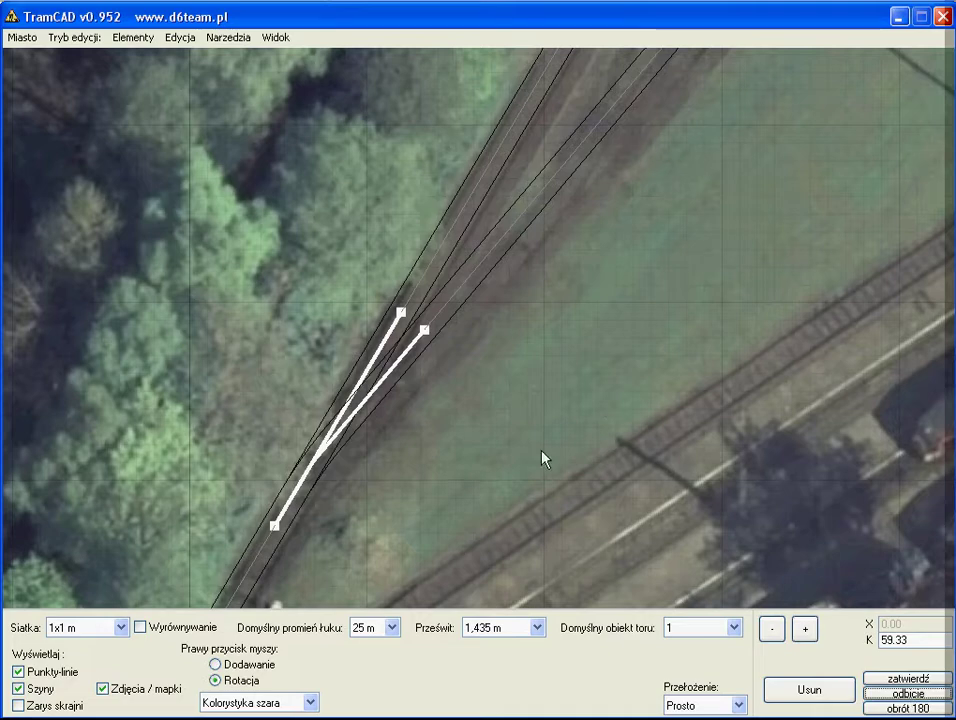
- Move the turnout down-left until its legs sit on the two photographed tracks
{"action": "left_click_drag", "start_coordinate": [543, 458], "coordinate": [597, 370]}
{"action": "left_click_drag", "start_coordinate": [427, 332], "coordinate": [398, 385]}
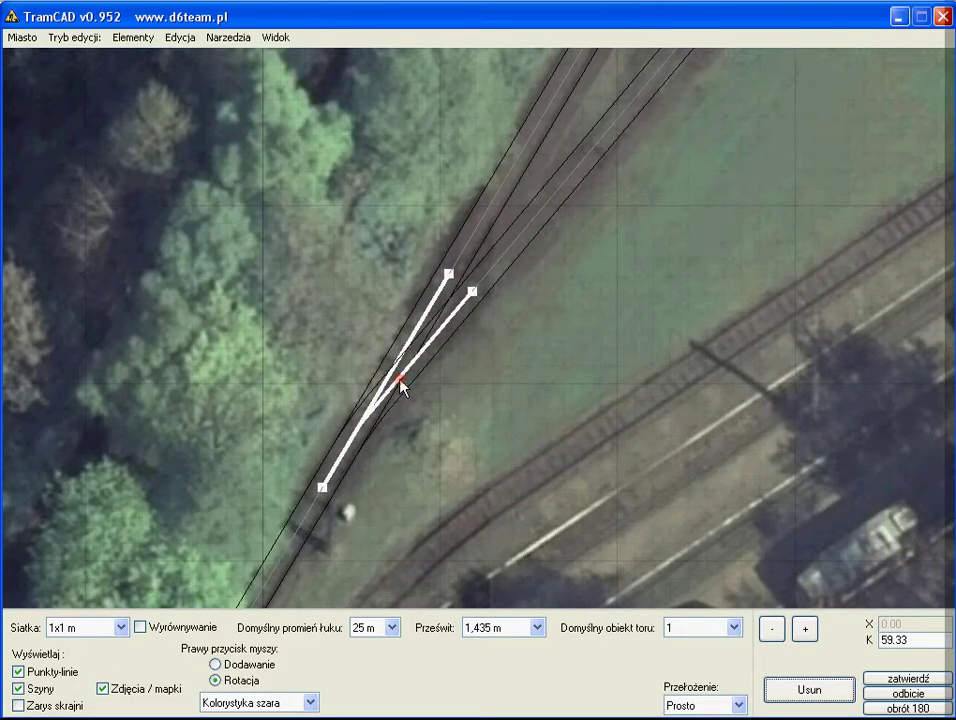
{"action": "scroll", "coordinate": [420, 352], "scroll_direction": "up", "scroll_amount": 3}
{"action": "left_click", "coordinate": [645, 320]}
{"action": "scroll", "coordinate": [576, 474], "scroll_direction": "down", "scroll_amount": 2}
{"action": "scroll", "coordinate": [508, 429], "scroll_direction": "down", "scroll_amount": 1}
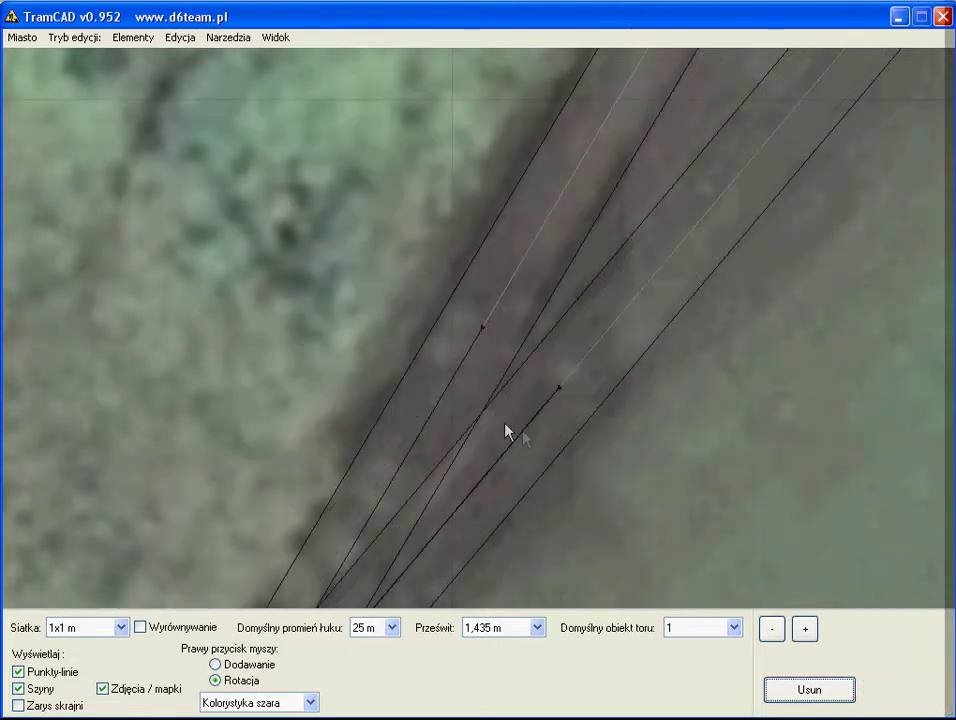
{"action": "left_click_drag", "start_coordinate": [503, 441], "coordinate": [493, 461]}
{"action": "scroll", "coordinate": [494, 466], "scroll_direction": "down", "scroll_amount": 3}
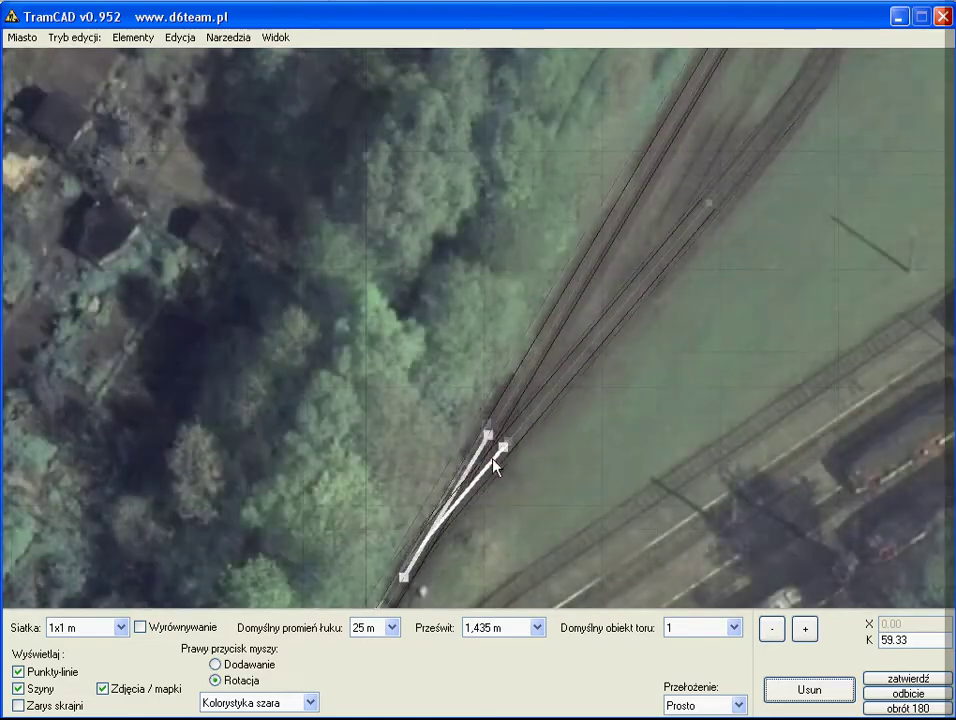
- Add a curved track from the forest track's southern end down toward the road
{"action": "scroll", "coordinate": [708, 250], "scroll_direction": "up", "scroll_amount": 2}
{"action": "scroll", "coordinate": [525, 181], "scroll_direction": "up", "scroll_amount": 2}
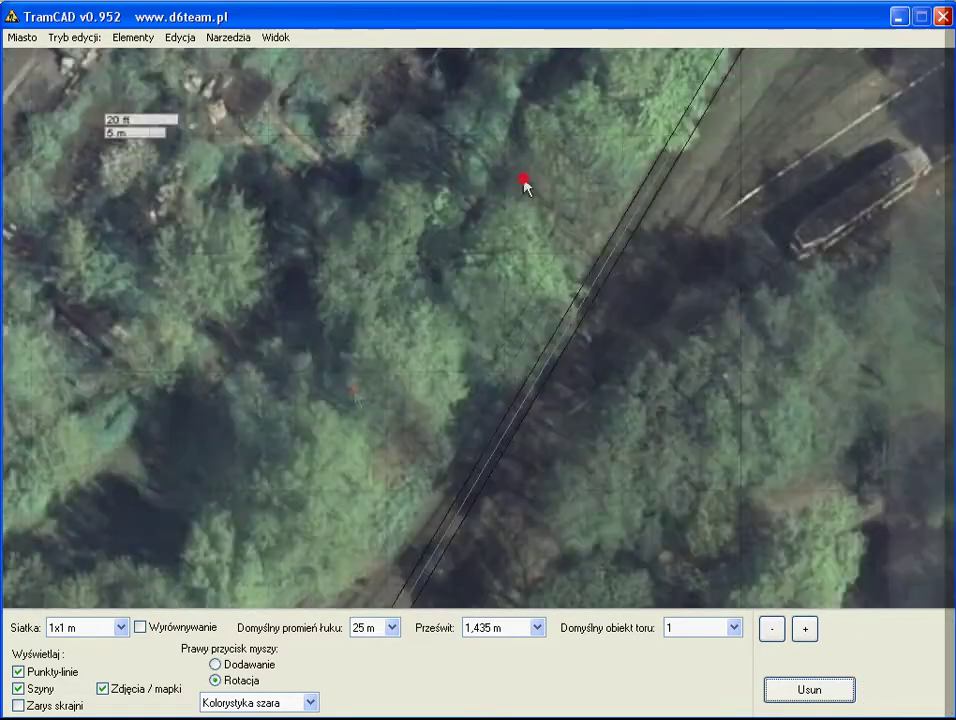
{"action": "scroll", "coordinate": [356, 386], "scroll_direction": "up", "scroll_amount": 1}
{"action": "scroll", "coordinate": [617, 71], "scroll_direction": "up", "scroll_amount": 2}
{"action": "left_click", "coordinate": [632, 339]}
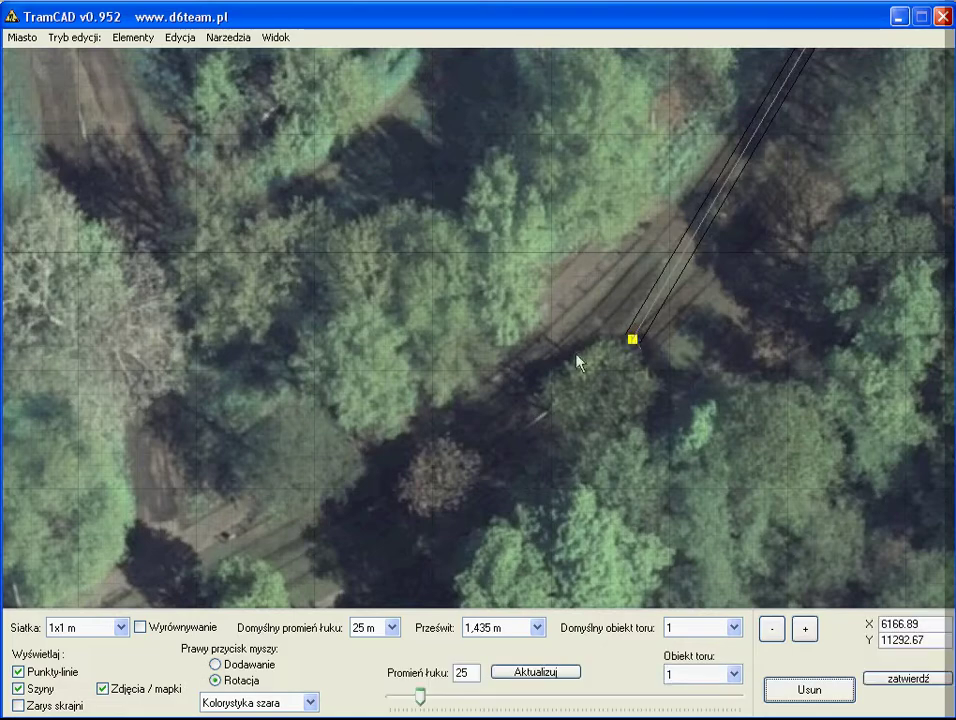
{"action": "scroll", "coordinate": [235, 550], "scroll_direction": "down", "scroll_amount": 1}
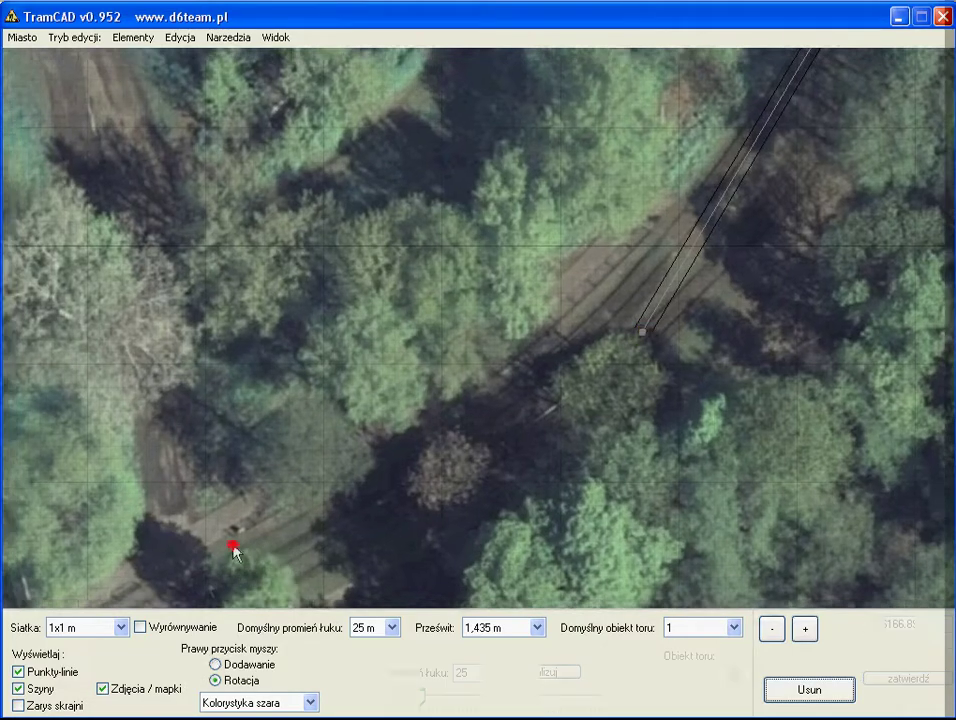
{"action": "scroll", "coordinate": [427, 394], "scroll_direction": "down", "scroll_amount": 1}
{"action": "scroll", "coordinate": [428, 428], "scroll_direction": "down", "scroll_amount": 1}
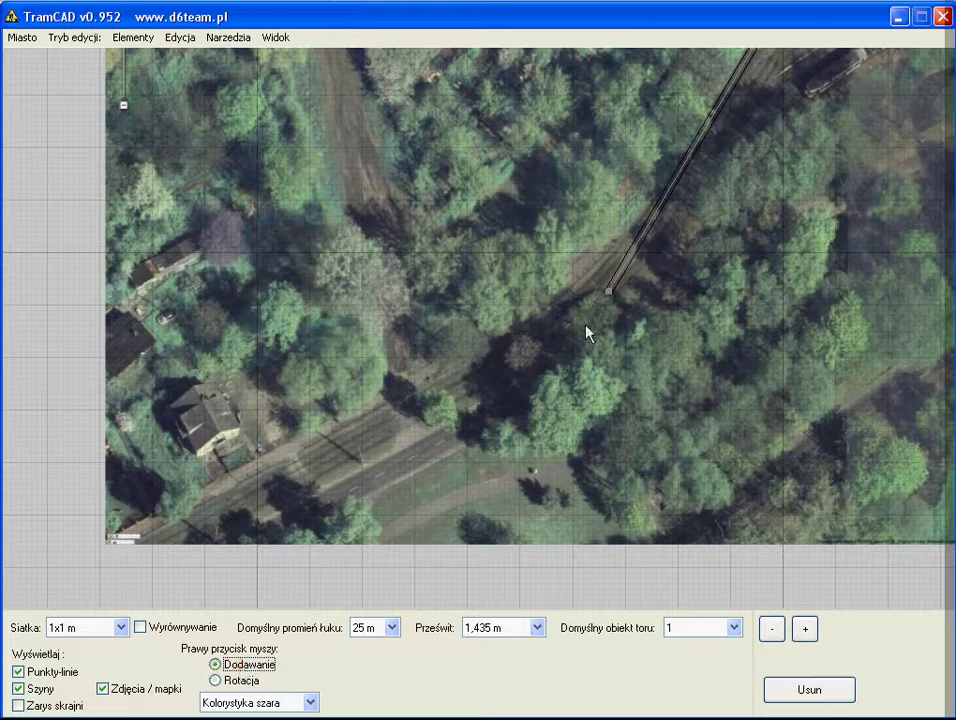
{"action": "left_click", "coordinate": [609, 291]}
{"action": "right_click", "coordinate": [174, 529]}
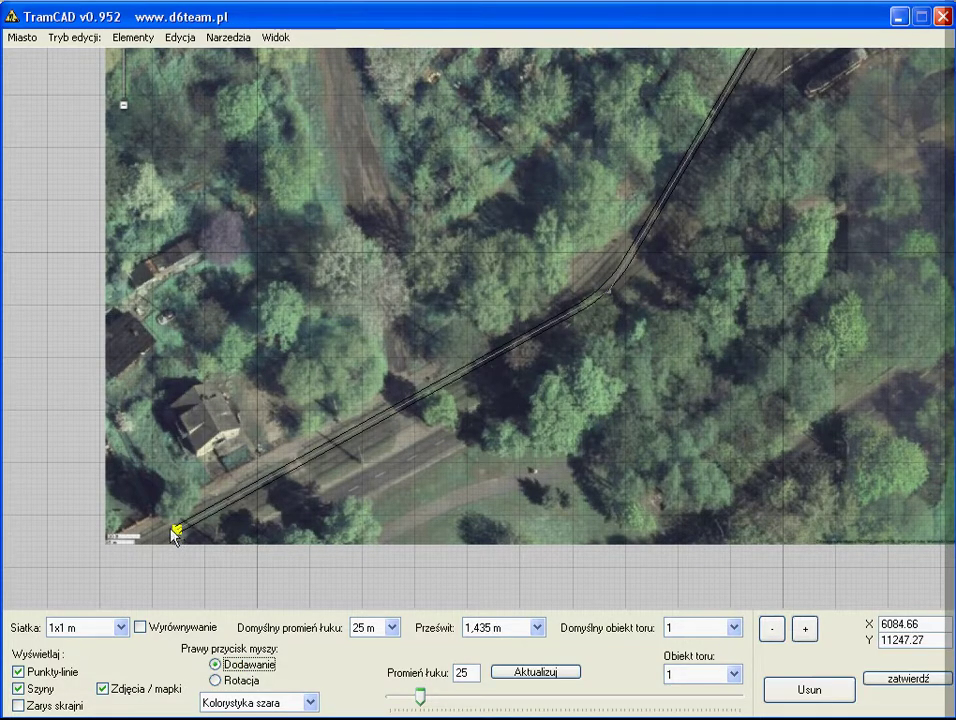
- Nudge the new track end onto the photographed rails and select the curve's end
{"action": "scroll", "coordinate": [175, 532], "scroll_direction": "up", "scroll_amount": 2}
{"action": "scroll", "coordinate": [178, 531], "scroll_direction": "up", "scroll_amount": 2}
{"action": "left_click_drag", "start_coordinate": [260, 565], "coordinate": [270, 562]}
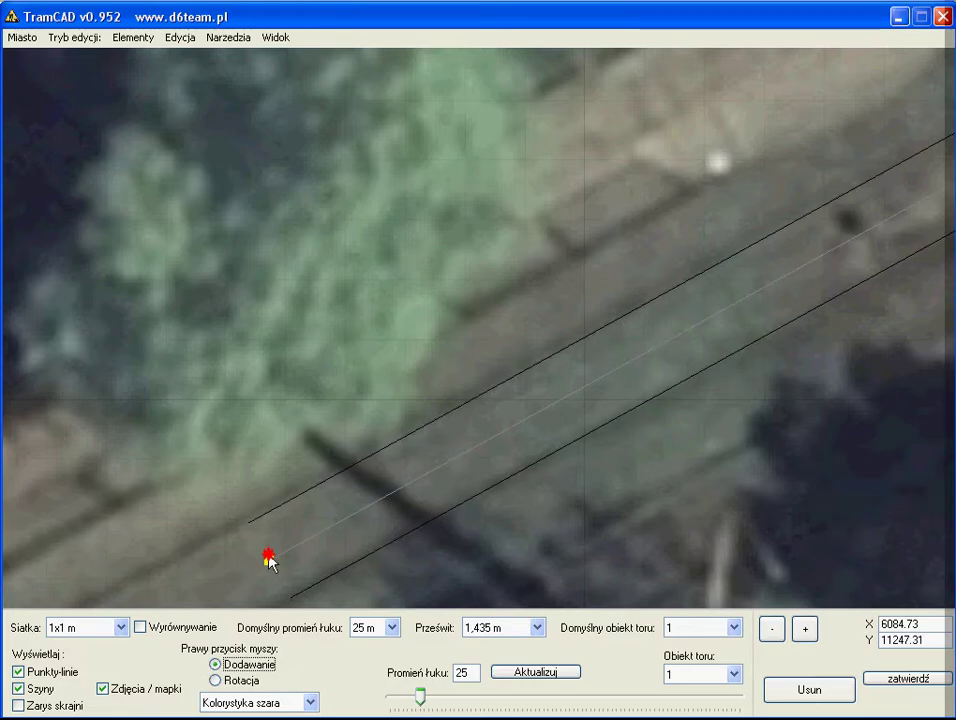
{"action": "scroll", "coordinate": [268, 560], "scroll_direction": "down", "scroll_amount": 2}
{"action": "scroll", "coordinate": [344, 508], "scroll_direction": "down", "scroll_amount": 2}
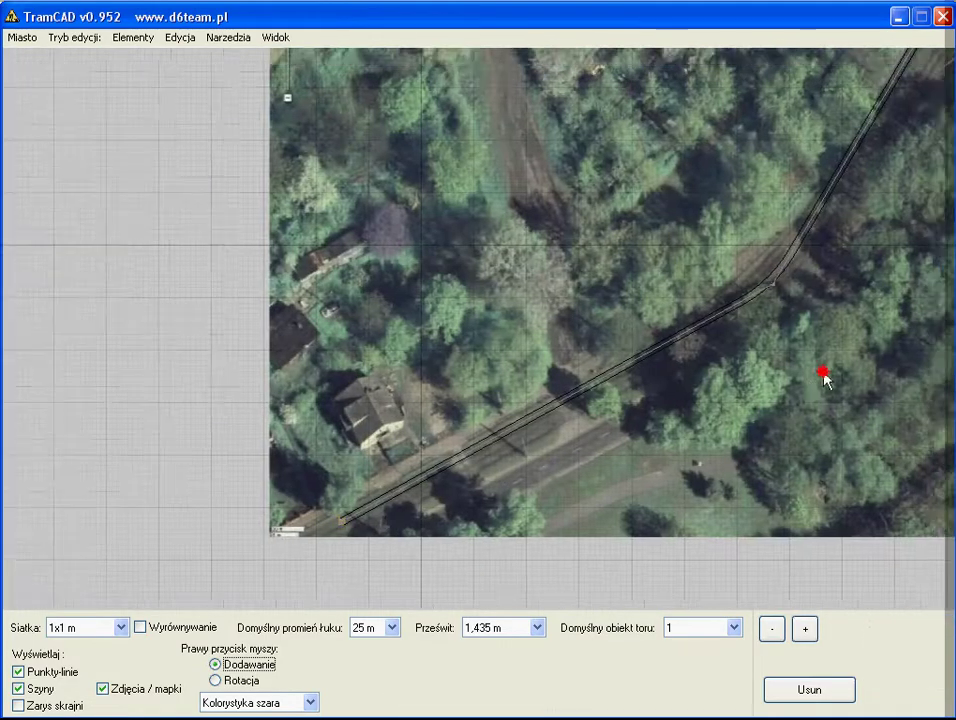
{"action": "scroll", "coordinate": [800, 307], "scroll_direction": "up", "scroll_amount": 2}
{"action": "scroll", "coordinate": [438, 396], "scroll_direction": "up", "scroll_amount": 2}
{"action": "scroll", "coordinate": [568, 520], "scroll_direction": "up", "scroll_amount": 2}
{"action": "scroll", "coordinate": [570, 520], "scroll_direction": "up", "scroll_amount": 1}
{"action": "scroll", "coordinate": [489, 256], "scroll_direction": "up", "scroll_amount": 1}
{"action": "scroll", "coordinate": [378, 292], "scroll_direction": "up", "scroll_amount": 1}
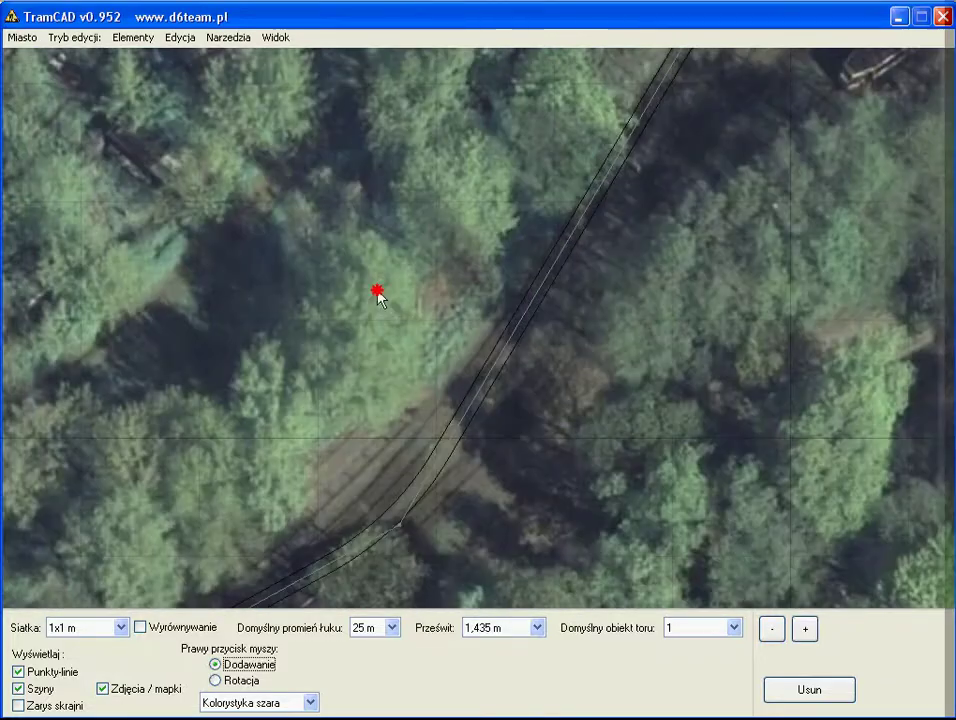
{"action": "scroll", "coordinate": [395, 513], "scroll_direction": "up", "scroll_amount": 1}
{"action": "left_click", "coordinate": [387, 502]}
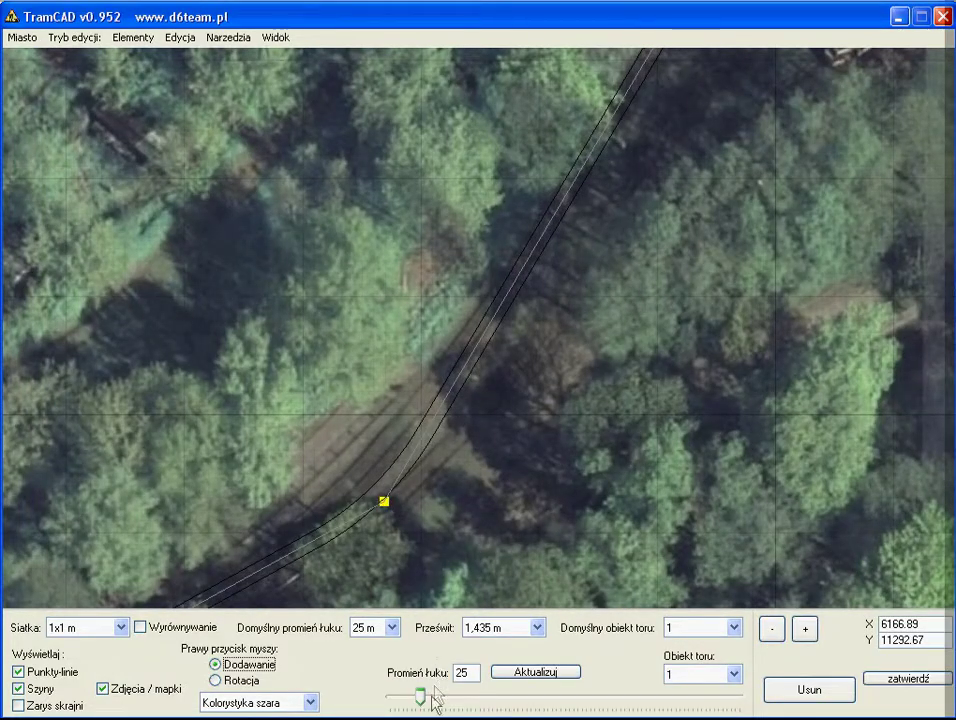
- Widen the connecting curve to a 100 m radius and reshape its bend points along the rails
{"action": "left_click_drag", "start_coordinate": [479, 706], "coordinate": [711, 702]}
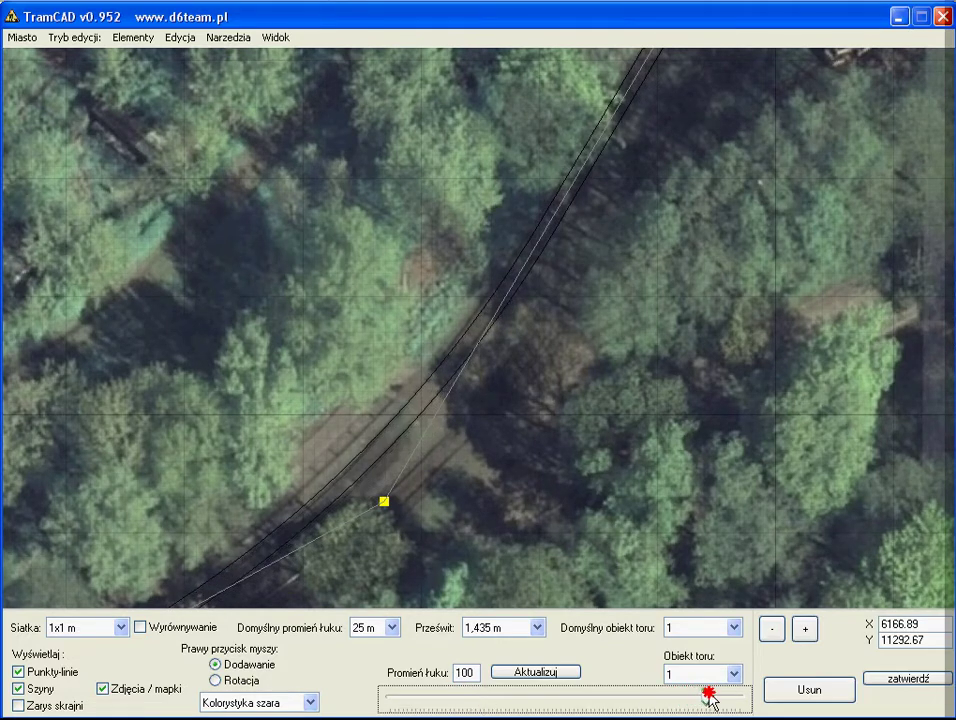
{"action": "left_click_drag", "start_coordinate": [390, 511], "coordinate": [377, 528]}
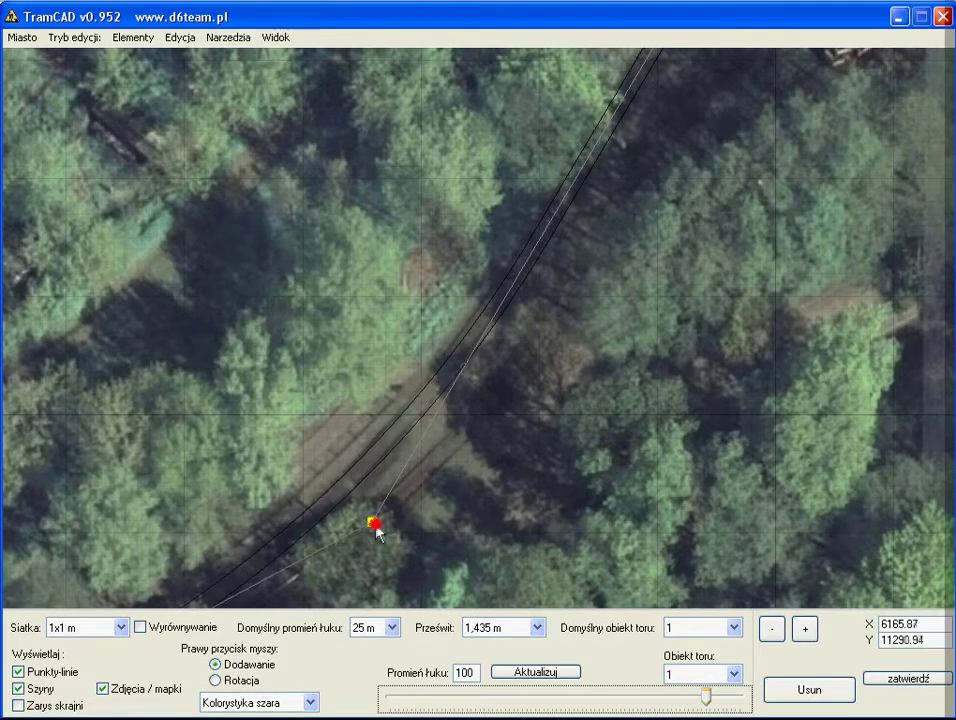
{"action": "left_click_drag", "start_coordinate": [459, 513], "coordinate": [808, 289]}
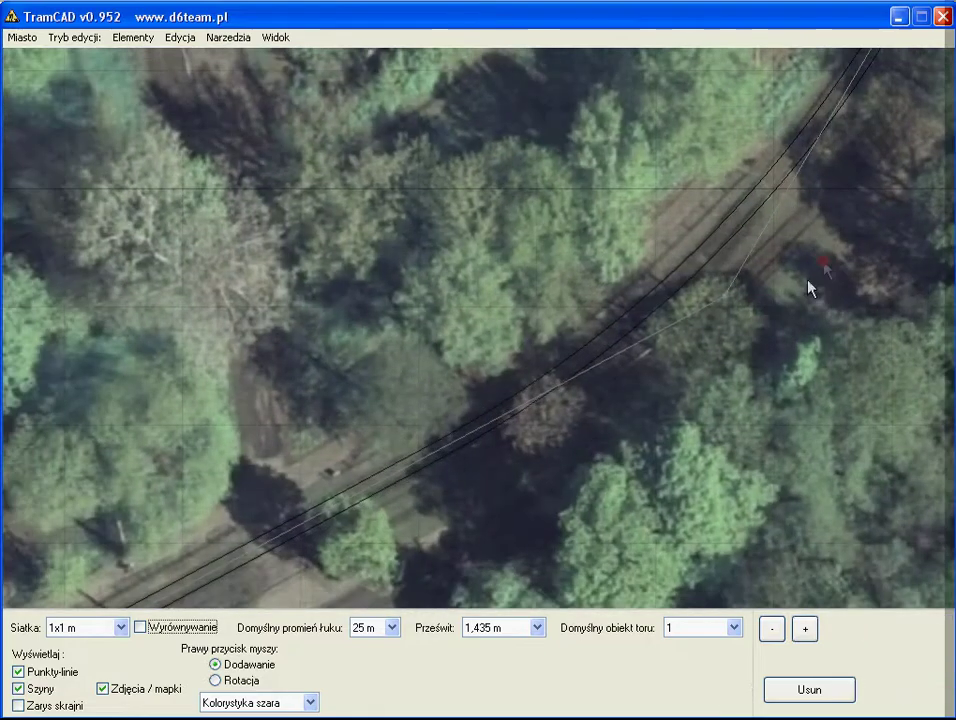
{"action": "left_click", "coordinate": [730, 293]}
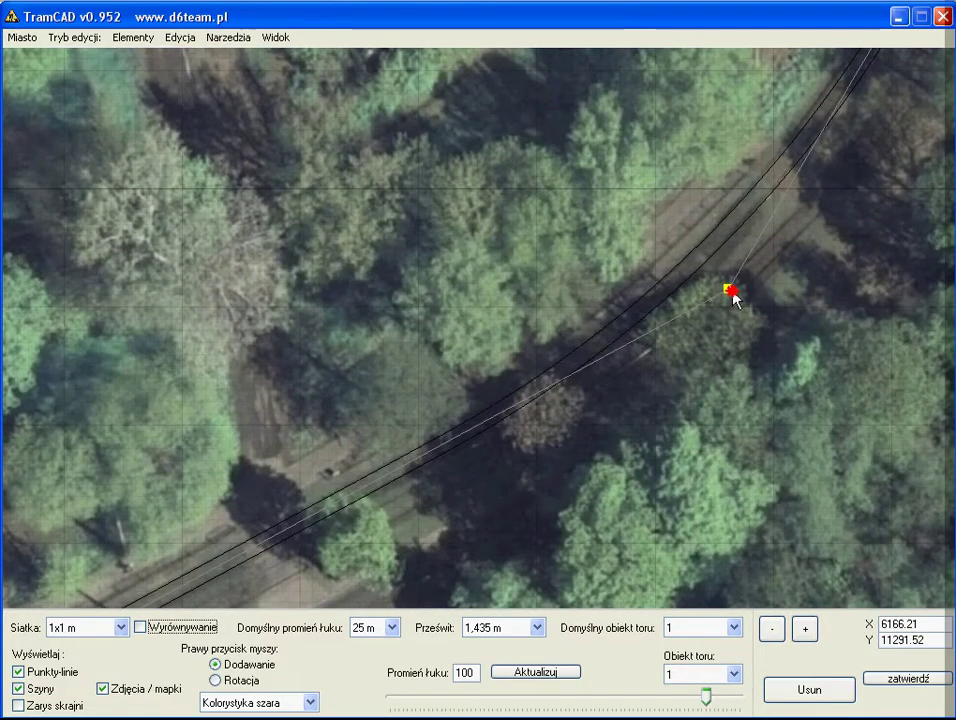
- Zoom out and pan to the junction beside the parked trains
{"action": "scroll", "coordinate": [749, 401], "scroll_direction": "down", "scroll_amount": 1}
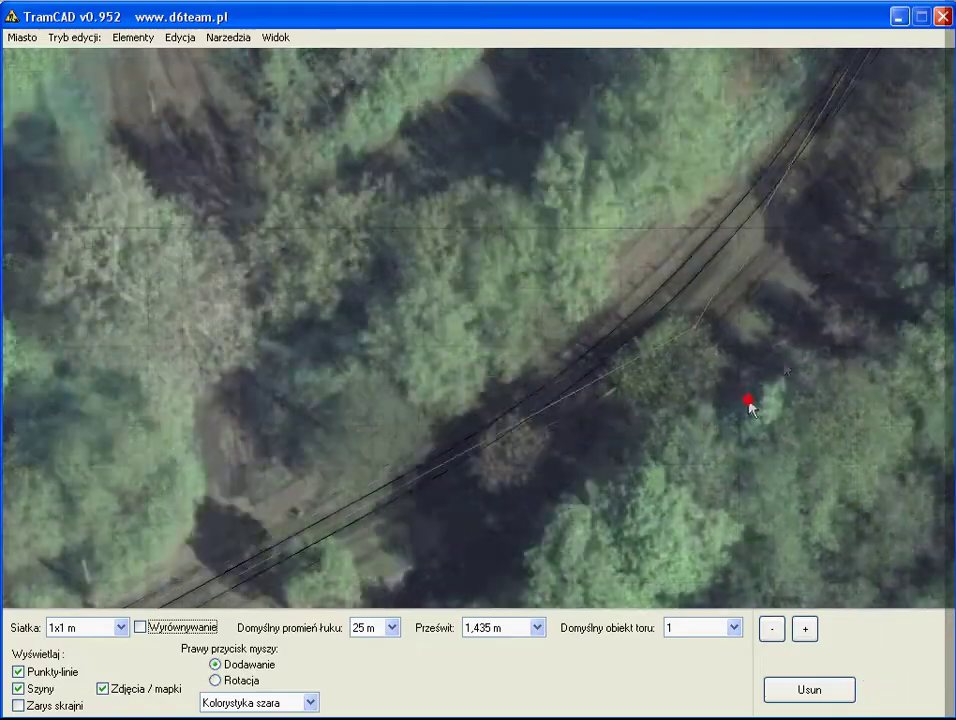
{"action": "scroll", "coordinate": [664, 461], "scroll_direction": "down", "scroll_amount": 1}
{"action": "scroll", "coordinate": [677, 363], "scroll_direction": "down", "scroll_amount": 2}
{"action": "scroll", "coordinate": [457, 414], "scroll_direction": "down", "scroll_amount": 1}
{"action": "scroll", "coordinate": [457, 414], "scroll_direction": "up", "scroll_amount": 3}
{"action": "mouse_move", "coordinate": [491, 423]}
{"action": "left_mouse_down"}
{"action": "mouse_move", "coordinate": [282, 354]}
{"action": "mouse_move", "coordinate": [230, 324]}
{"action": "left_mouse_up"}
{"action": "scroll", "coordinate": [305, 400], "scroll_direction": "up", "scroll_amount": 2}
{"action": "scroll", "coordinate": [305, 399], "scroll_direction": "down", "scroll_amount": 1}
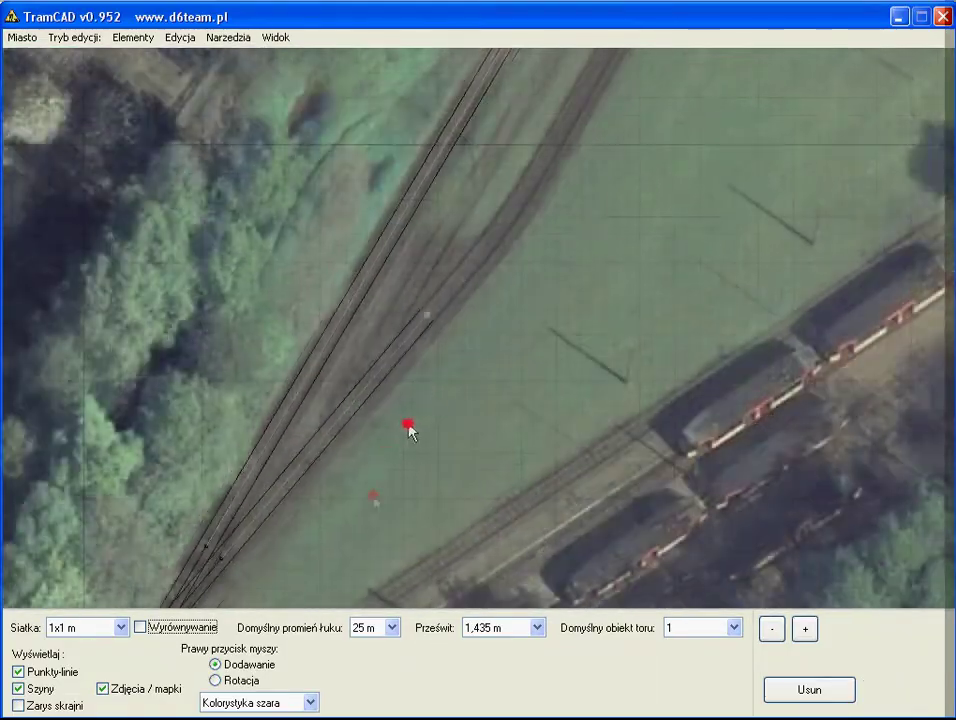
- Insert a new switch via Wstaw nowy element and drag its end onto the branch track
{"action": "left_click", "coordinate": [133, 37]}
{"action": "left_click", "coordinate": [140, 57]}
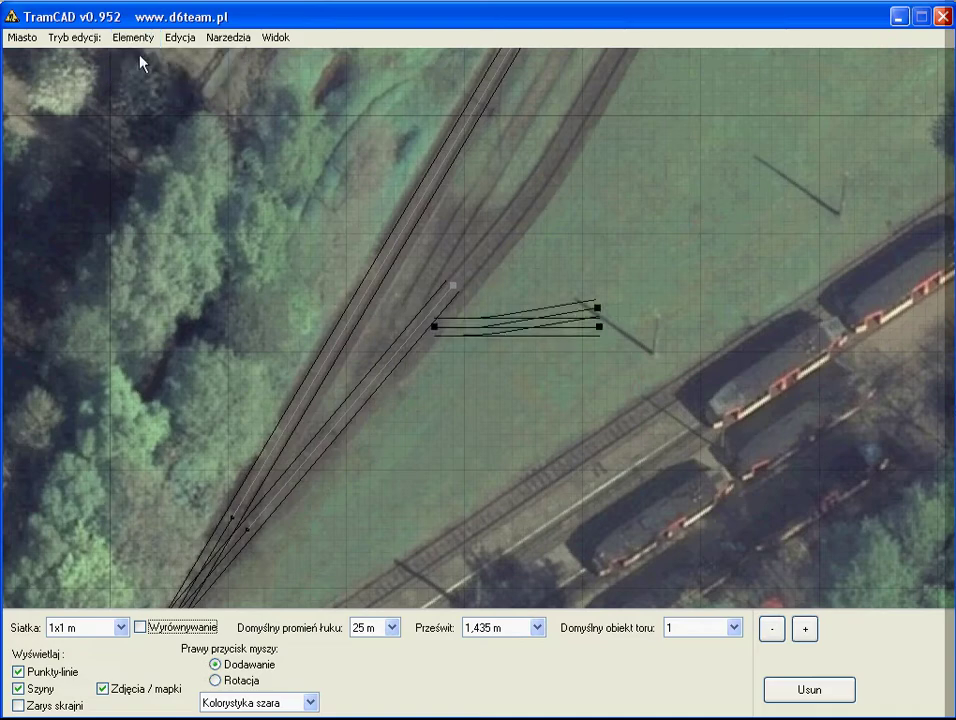
{"action": "scroll", "coordinate": [450, 360], "scroll_direction": "up", "scroll_amount": 2}
{"action": "scroll", "coordinate": [460, 365], "scroll_direction": "up", "scroll_amount": 1}
{"action": "scroll", "coordinate": [470, 340], "scroll_direction": "down", "scroll_amount": 1}
{"action": "left_click", "coordinate": [587, 172]}
{"action": "left_click_drag", "start_coordinate": [587, 172], "coordinate": [362, 500]}
- Align the new switch parallel to the selected branch segment and place it at the segment's end
{"action": "middle_click_drag", "start_coordinate": [308, 570], "coordinate": [429, 405]}
{"action": "left_click", "coordinate": [292, 416]}
{"action": "left_click", "coordinate": [228, 38]}
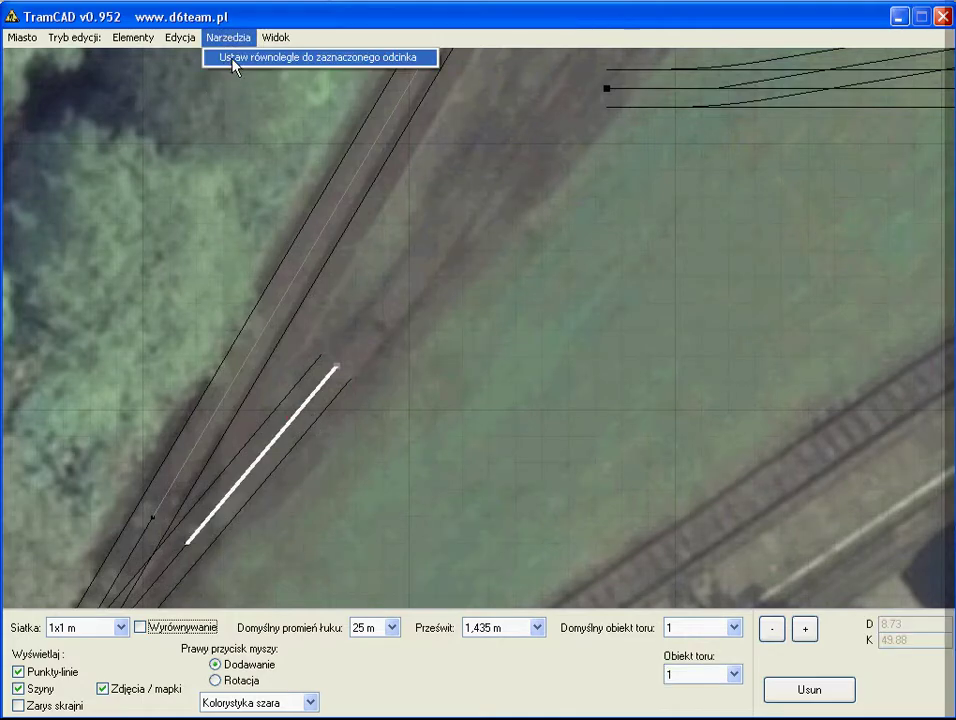
{"action": "left_click", "coordinate": [230, 58]}
{"action": "left_click", "coordinate": [418, 293]}
- Extend a straight track from the new switch's end toward the turning loop
{"action": "scroll", "coordinate": [645, 342], "scroll_direction": "down", "scroll_amount": 3}
{"action": "scroll", "coordinate": [512, 405], "scroll_direction": "down", "scroll_amount": 2}
{"action": "scroll", "coordinate": [437, 427], "scroll_direction": "up", "scroll_amount": 1}
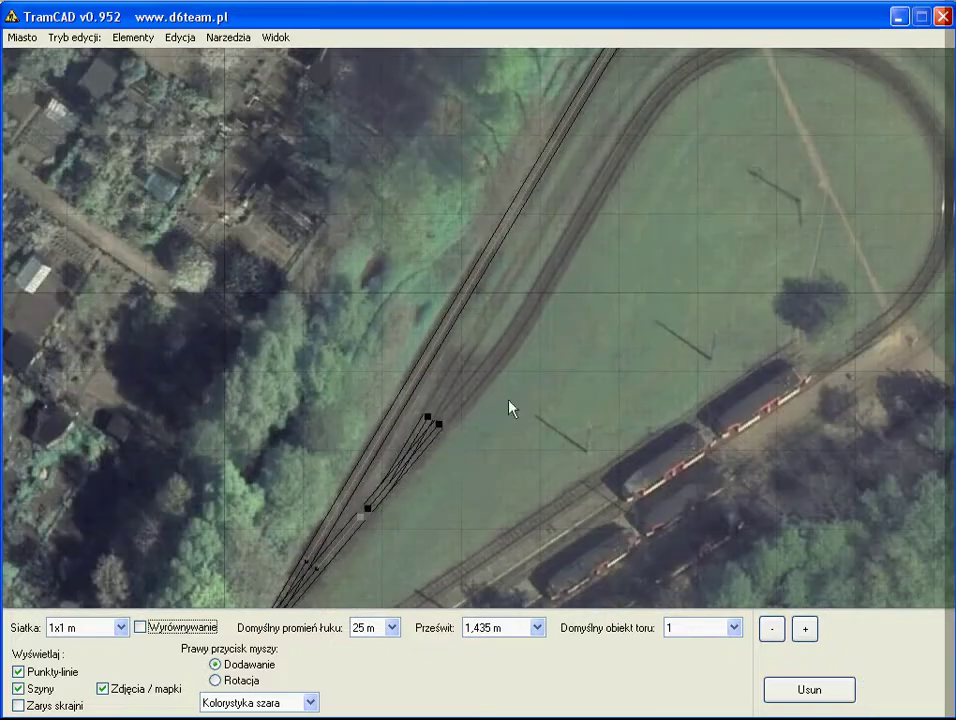
{"action": "scroll", "coordinate": [440, 437], "scroll_direction": "up", "scroll_amount": 1}
{"action": "left_click", "coordinate": [428, 412]}
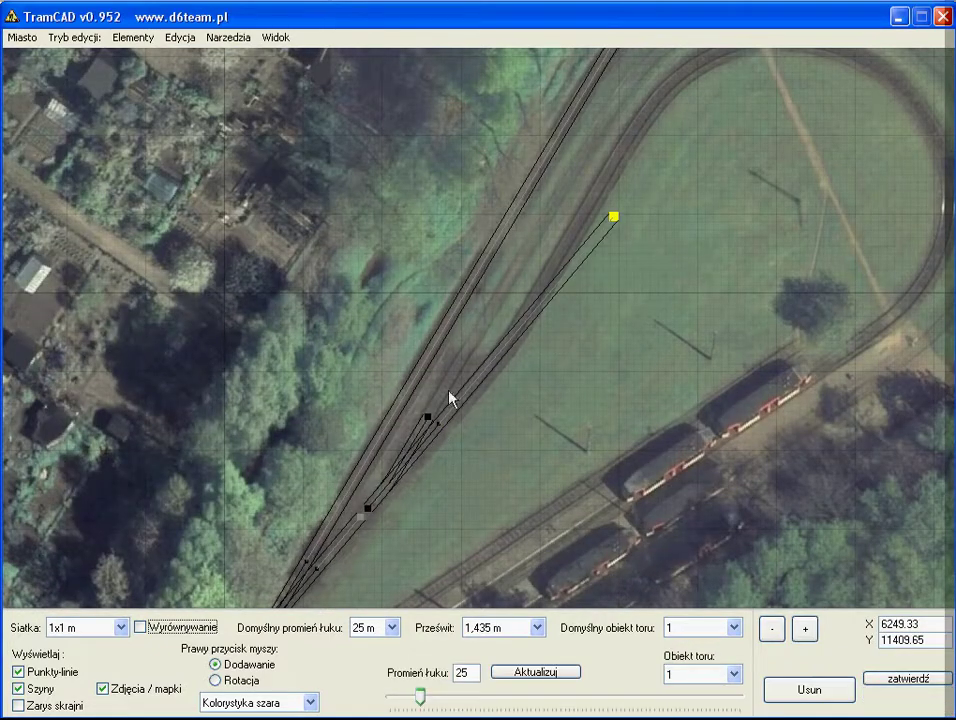
{"action": "scroll", "coordinate": [541, 130], "scroll_direction": "up", "scroll_amount": 2}
{"action": "left_click", "coordinate": [541, 172]}
{"action": "scroll", "coordinate": [556, 323], "scroll_direction": "up", "scroll_amount": 1}
{"action": "scroll", "coordinate": [546, 284], "scroll_direction": "up", "scroll_amount": 1}
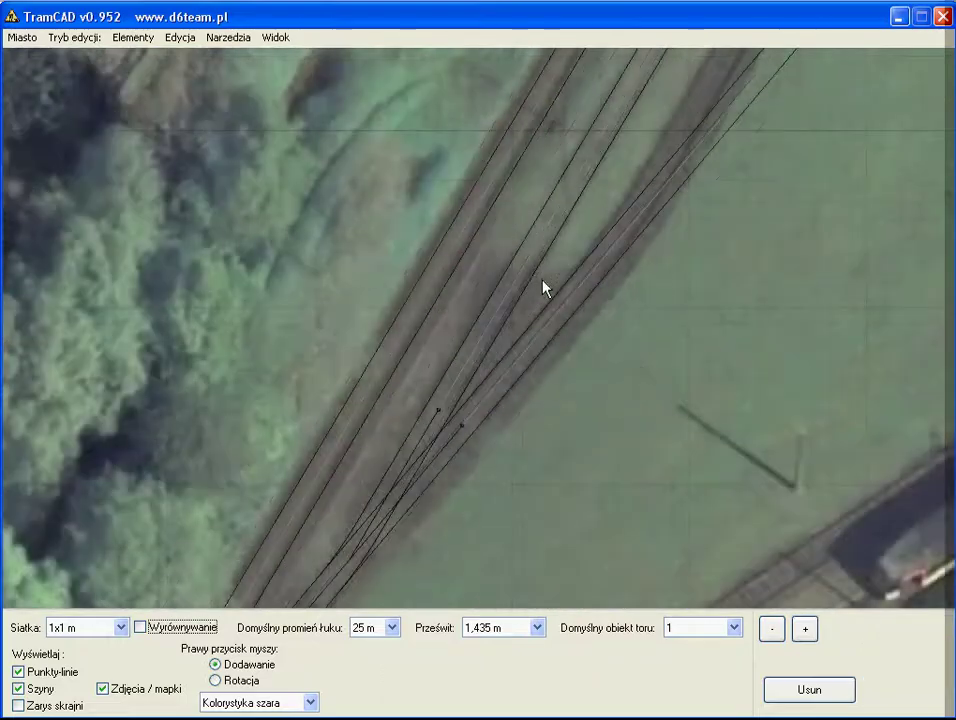
{"action": "scroll", "coordinate": [514, 337], "scroll_direction": "up", "scroll_amount": 1}
{"action": "left_click", "coordinate": [392, 508]}
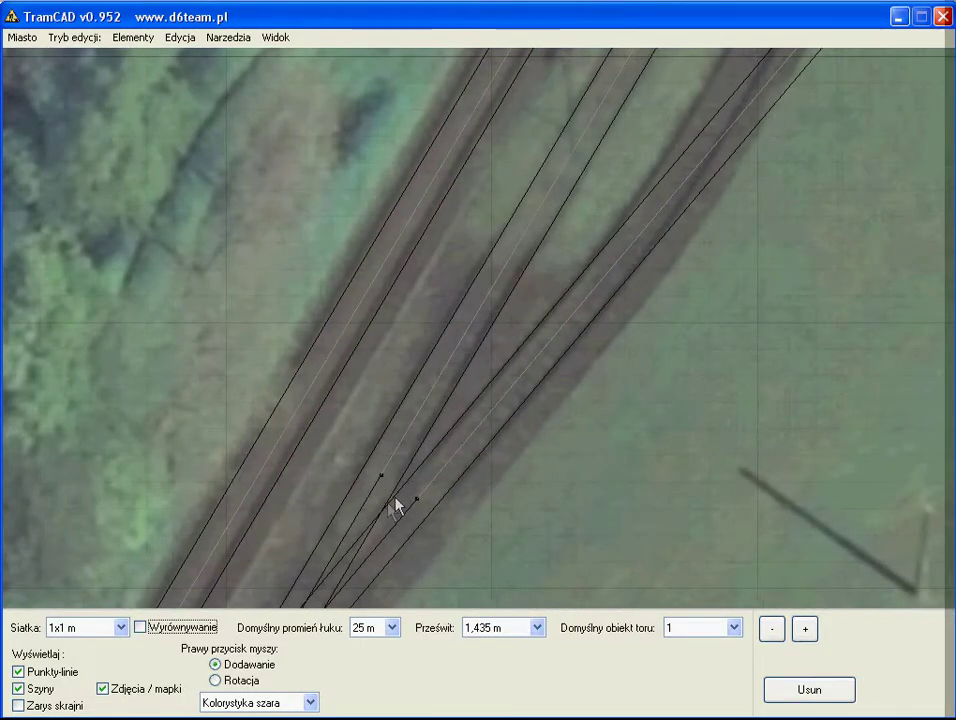
- Select the new switch and zoom around the junction to check its placement
{"action": "left_click", "coordinate": [414, 500]}
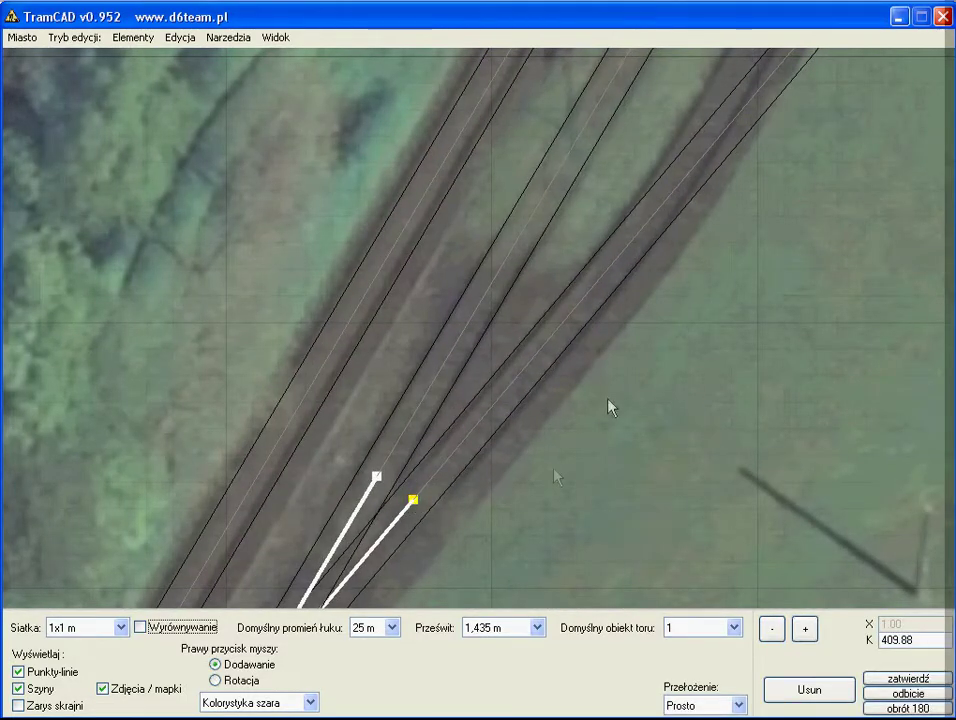
{"action": "scroll", "coordinate": [610, 405], "scroll_direction": "down", "scroll_amount": 2}
{"action": "scroll", "coordinate": [685, 250], "scroll_direction": "up", "scroll_amount": 2}
{"action": "scroll", "coordinate": [734, 111], "scroll_direction": "down", "scroll_amount": 2}
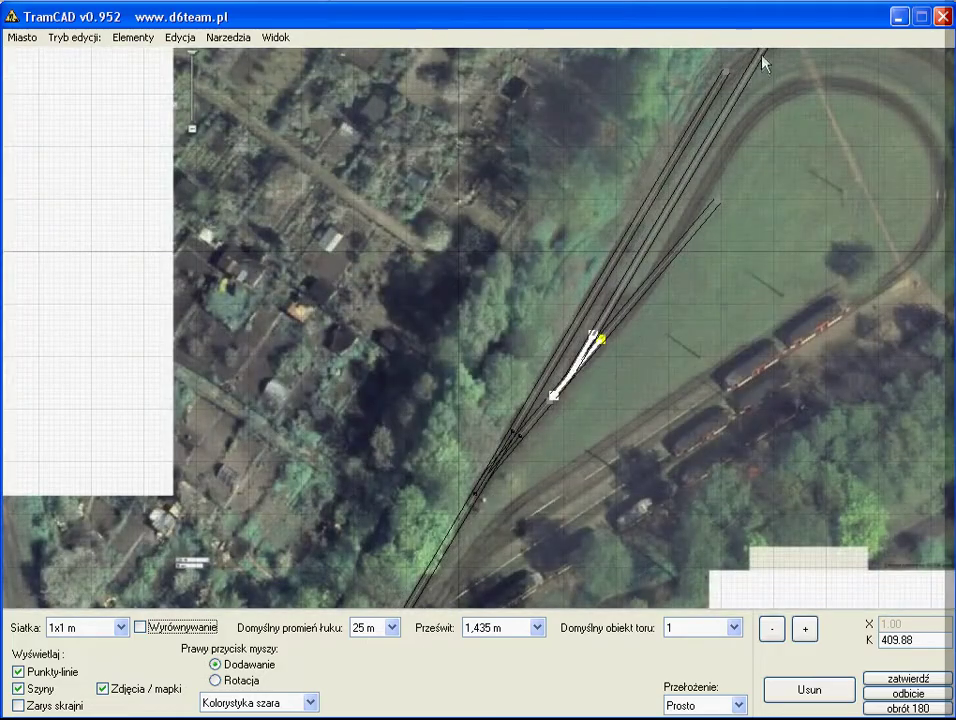
{"action": "scroll", "coordinate": [760, 70], "scroll_direction": "up", "scroll_amount": 3}
{"action": "scroll", "coordinate": [563, 398], "scroll_direction": "down", "scroll_amount": 1}
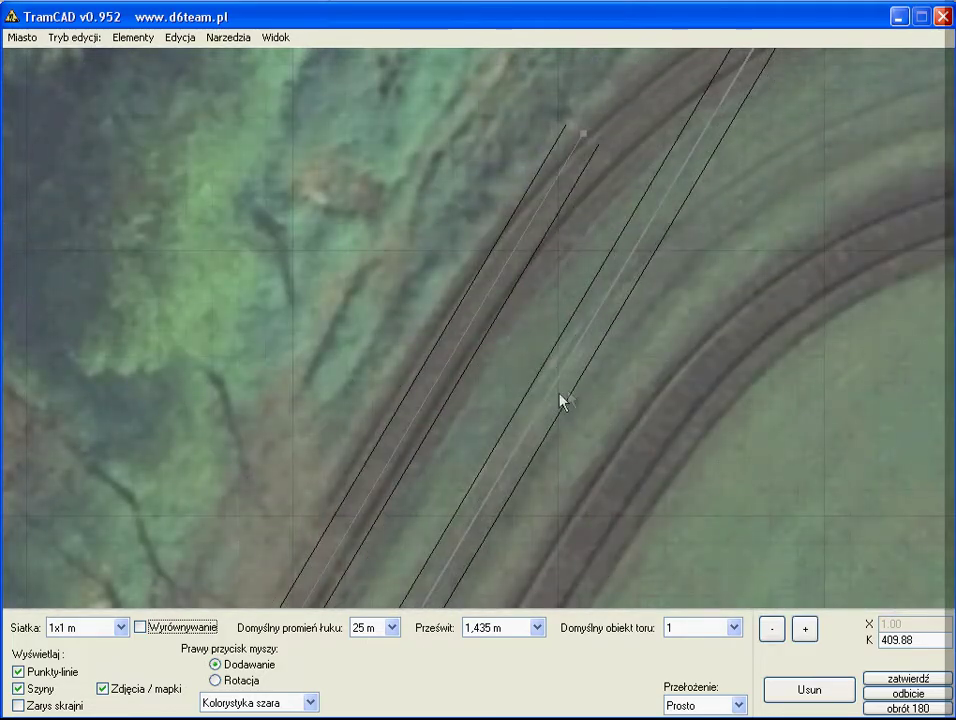
{"action": "scroll", "coordinate": [461, 474], "scroll_direction": "down", "scroll_amount": 2}
{"action": "scroll", "coordinate": [397, 560], "scroll_direction": "down", "scroll_amount": 2}
{"action": "scroll", "coordinate": [446, 265], "scroll_direction": "up", "scroll_amount": 1}
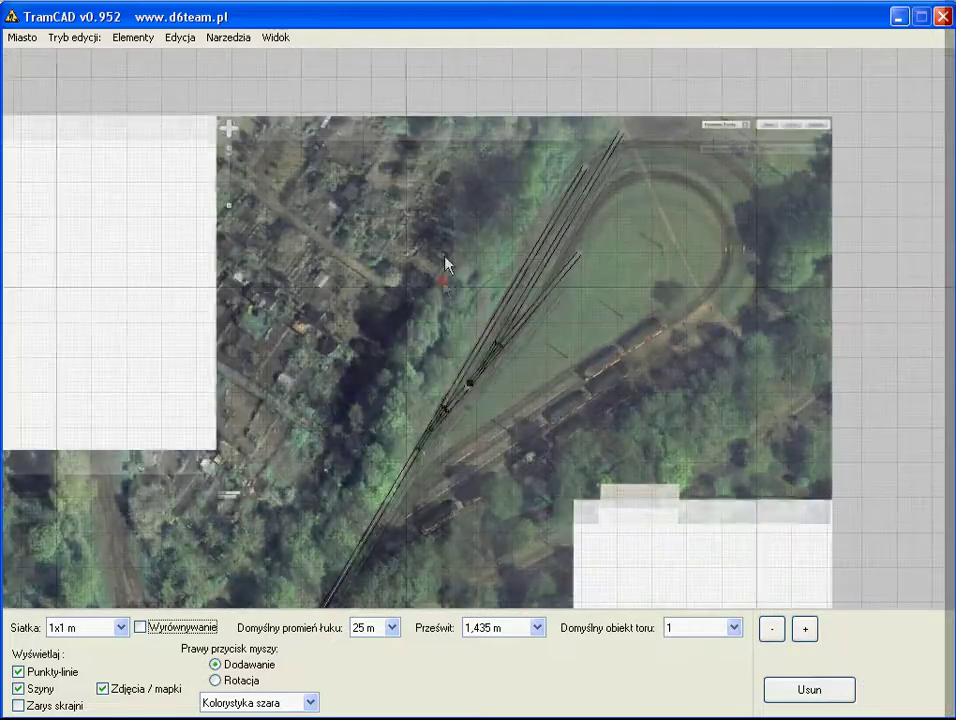
{"action": "scroll", "coordinate": [442, 416], "scroll_direction": "up", "scroll_amount": 1}
{"action": "scroll", "coordinate": [437, 448], "scroll_direction": "up", "scroll_amount": 1}
{"action": "scroll", "coordinate": [380, 320], "scroll_direction": "up", "scroll_amount": 1}
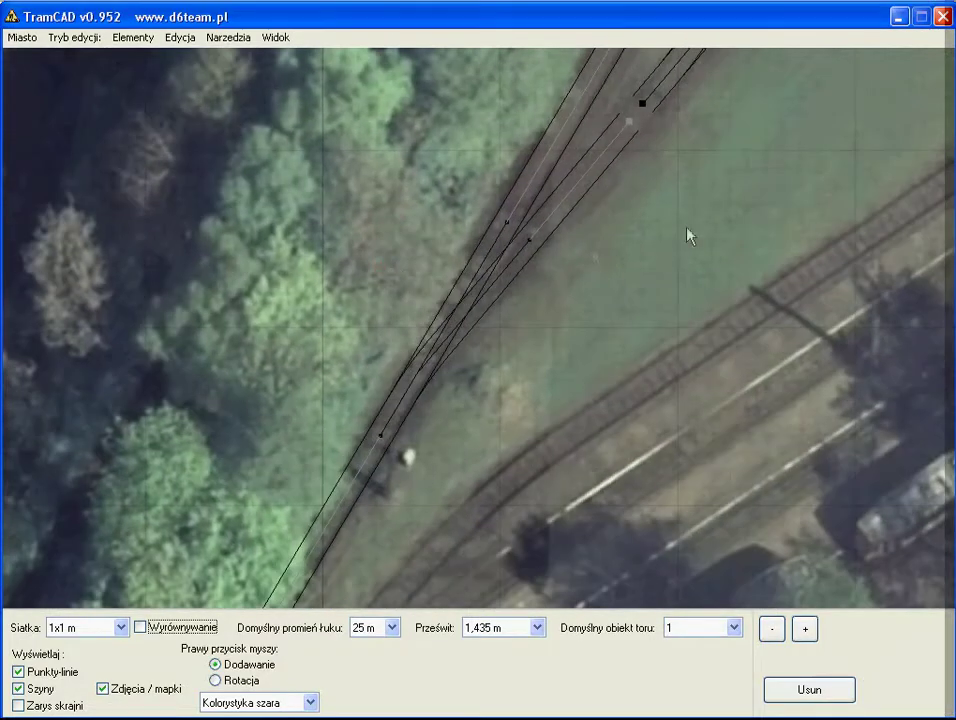
{"action": "scroll", "coordinate": [620, 300], "scroll_direction": "up", "scroll_amount": 1}
{"action": "scroll", "coordinate": [530, 340], "scroll_direction": "up", "scroll_amount": 1}
{"action": "scroll", "coordinate": [520, 370], "scroll_direction": "up", "scroll_amount": 2}
{"action": "scroll", "coordinate": [535, 400], "scroll_direction": "up", "scroll_amount": 1}
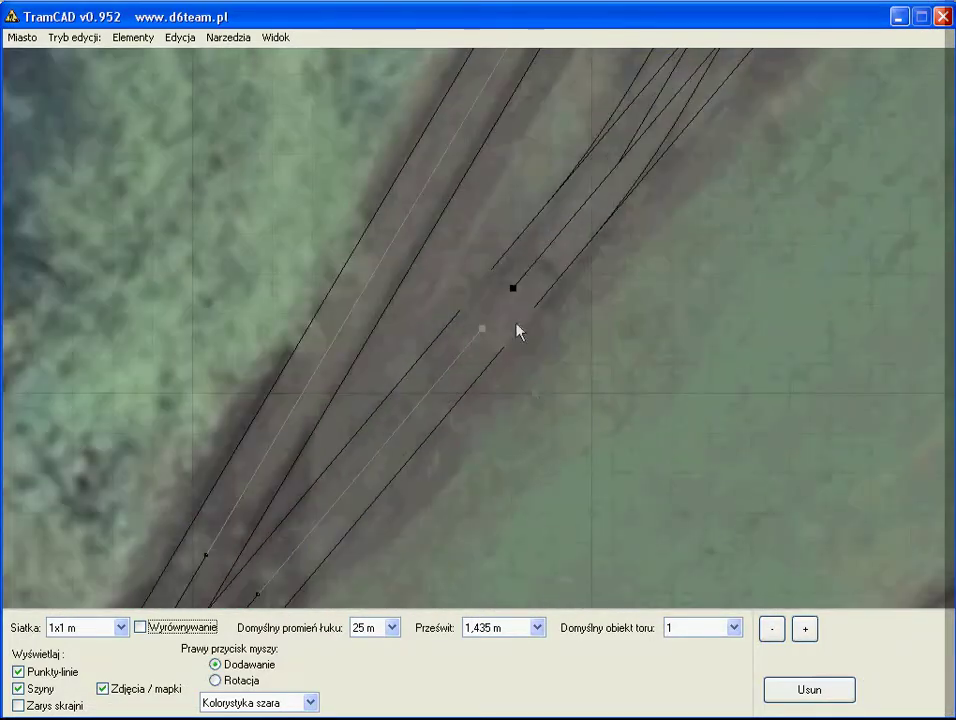
- Select the new track's end point and pull it toward the switch's diverging leg
{"action": "left_click", "coordinate": [441, 377]}
{"action": "left_click", "coordinate": [512, 288]}
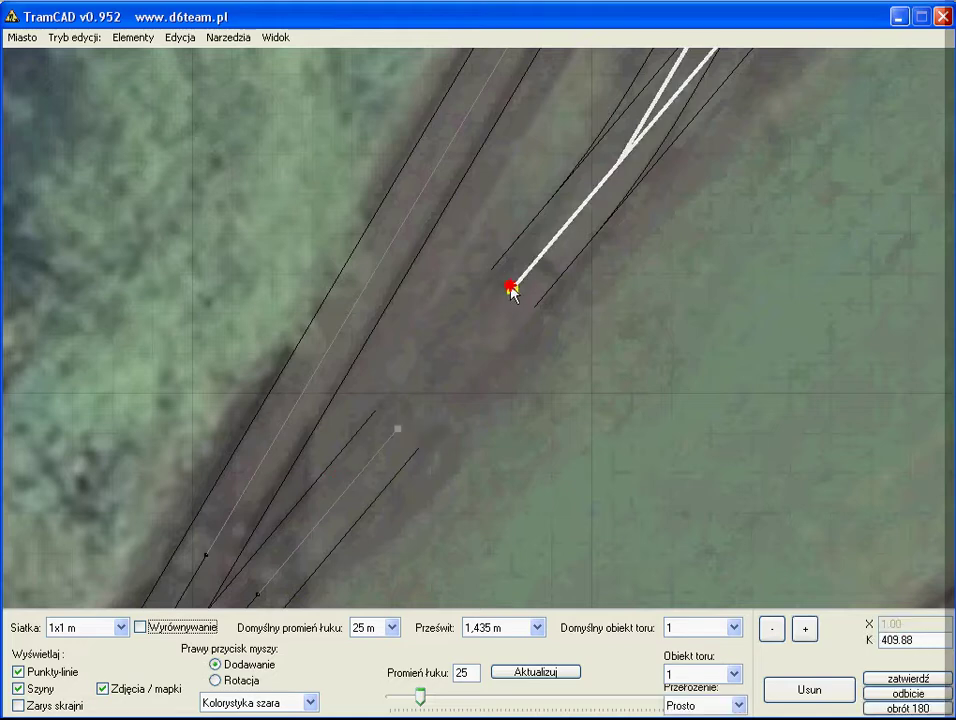
{"action": "left_click", "coordinate": [399, 429]}
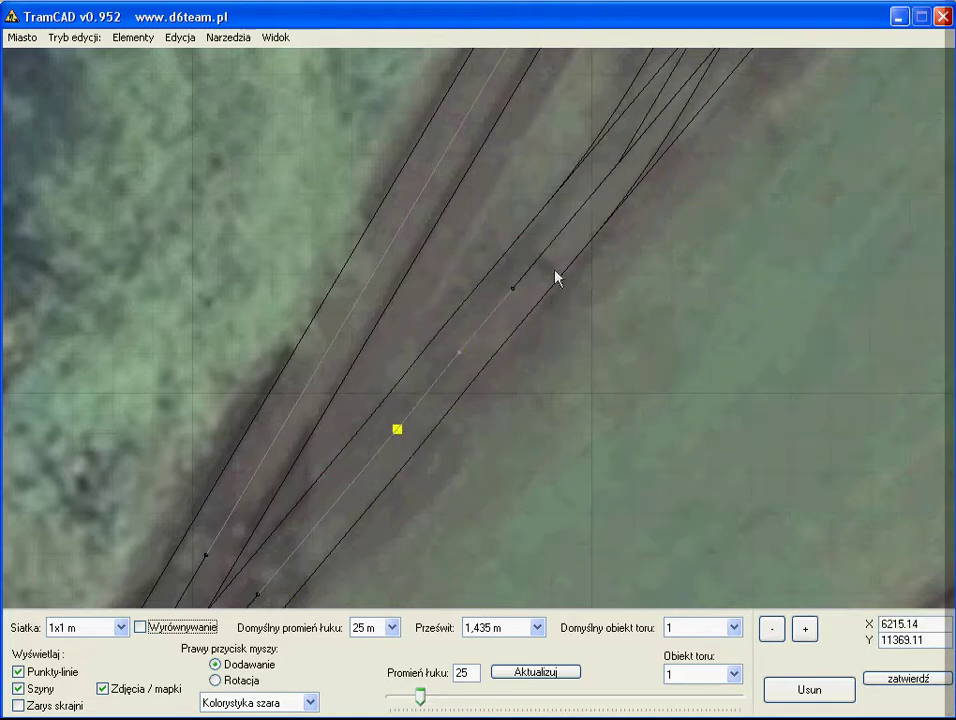
{"action": "left_click_drag", "start_coordinate": [556, 278], "coordinate": [548, 283]}
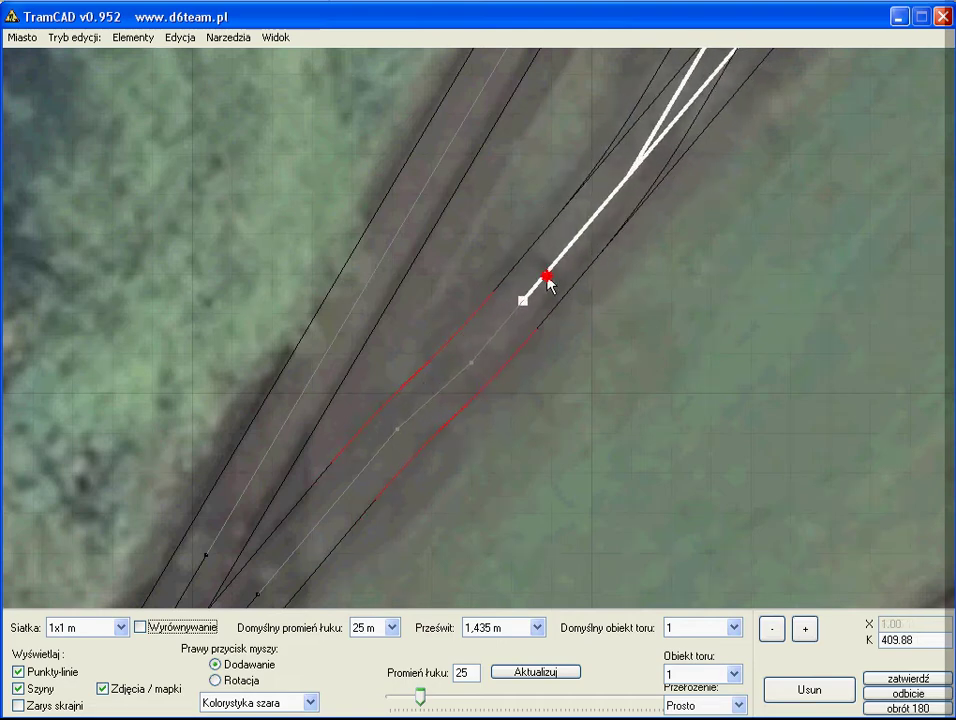
- With Zarys skrajni outlines shown, snap the track end onto the leg, then hide them
{"action": "left_click", "coordinate": [63, 705]}
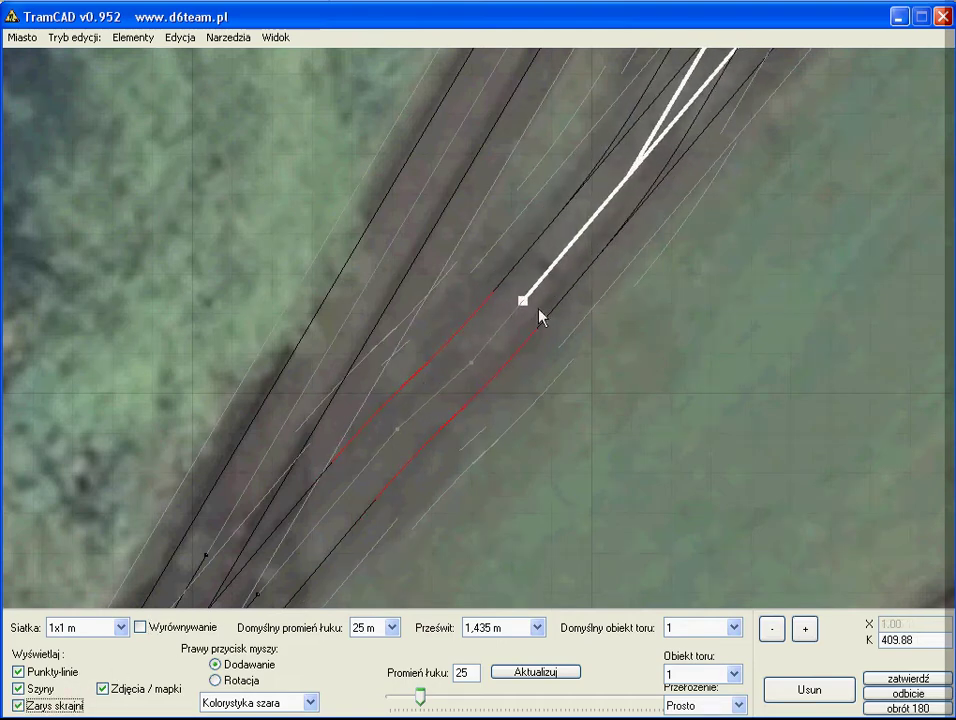
{"action": "left_click_drag", "start_coordinate": [524, 300], "coordinate": [516, 290]}
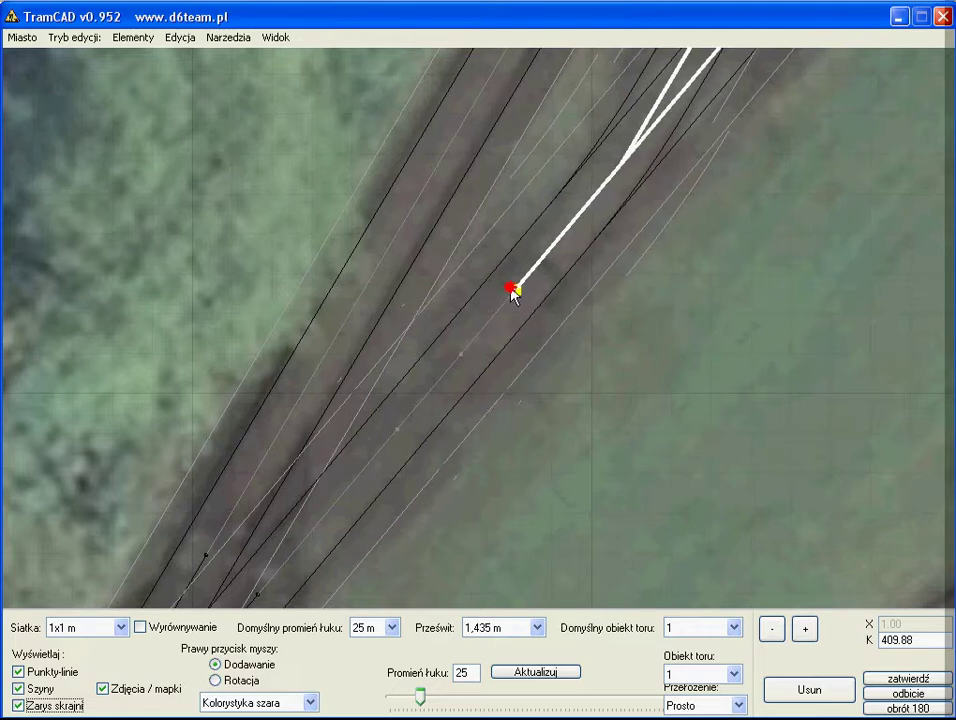
{"action": "left_click_drag", "start_coordinate": [513, 292], "coordinate": [514, 290]}
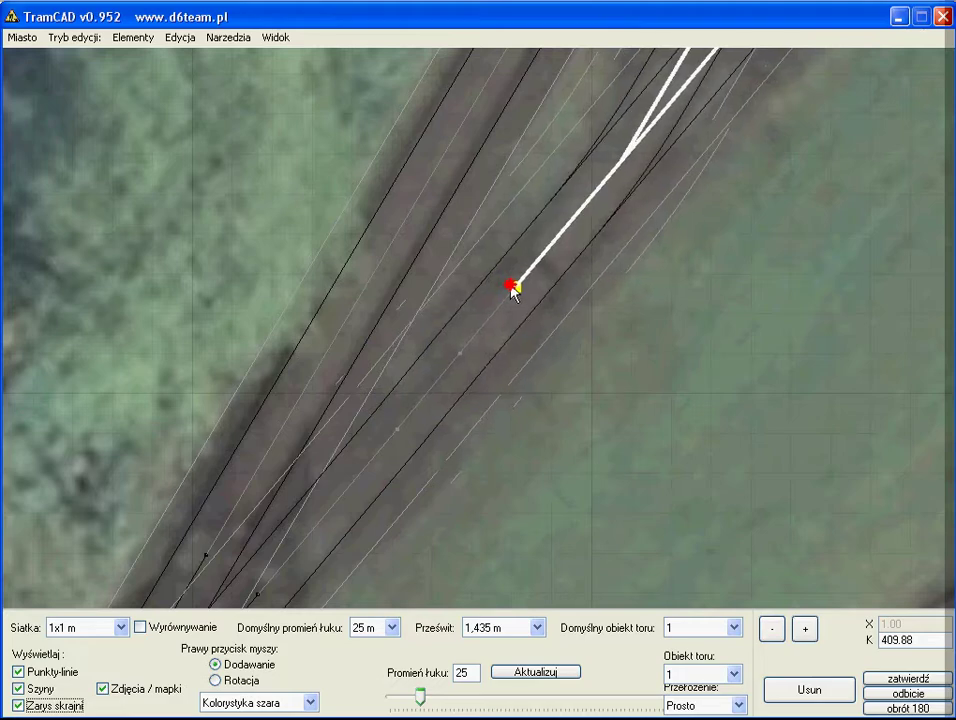
{"action": "mouse_move", "coordinate": [512, 286]}
{"action": "middle_mouse_down"}
{"action": "mouse_move", "coordinate": [651, 357]}
{"action": "mouse_move", "coordinate": [647, 374]}
{"action": "mouse_move", "coordinate": [752, 285]}
{"action": "mouse_move", "coordinate": [250, 615]}
{"action": "middle_mouse_up"}
{"action": "left_click", "coordinate": [82, 705]}
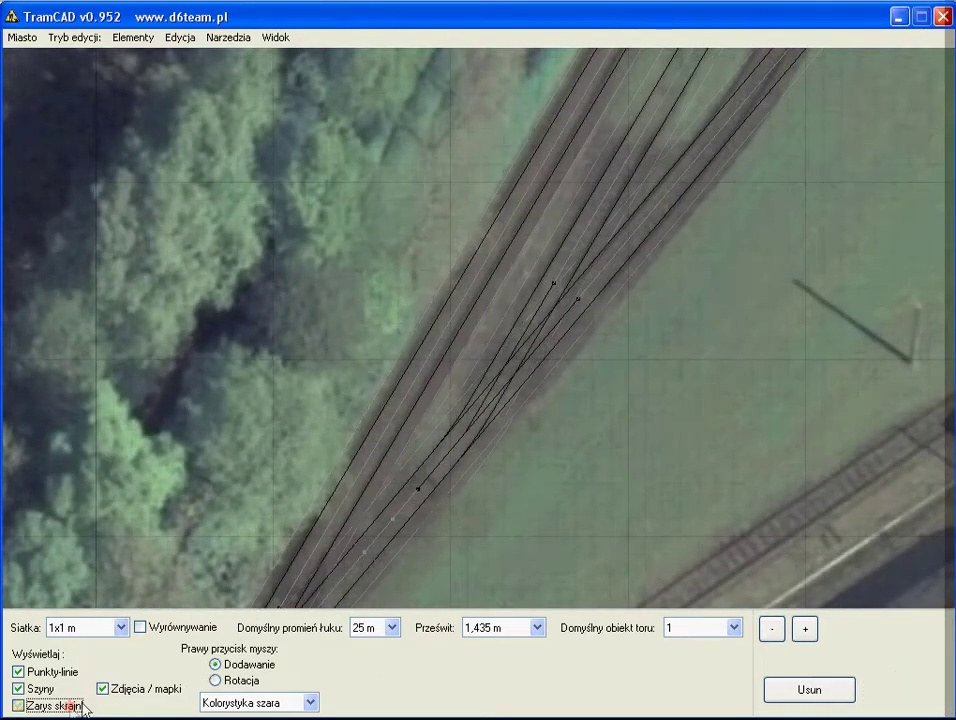
- Curve the right-hand straight track's end up-right toward the turning loop
{"action": "scroll", "coordinate": [675, 333], "scroll_direction": "down", "scroll_amount": 2}
{"action": "scroll", "coordinate": [668, 352], "scroll_direction": "down", "scroll_amount": 2}
{"action": "scroll", "coordinate": [664, 363], "scroll_direction": "down", "scroll_amount": 2}
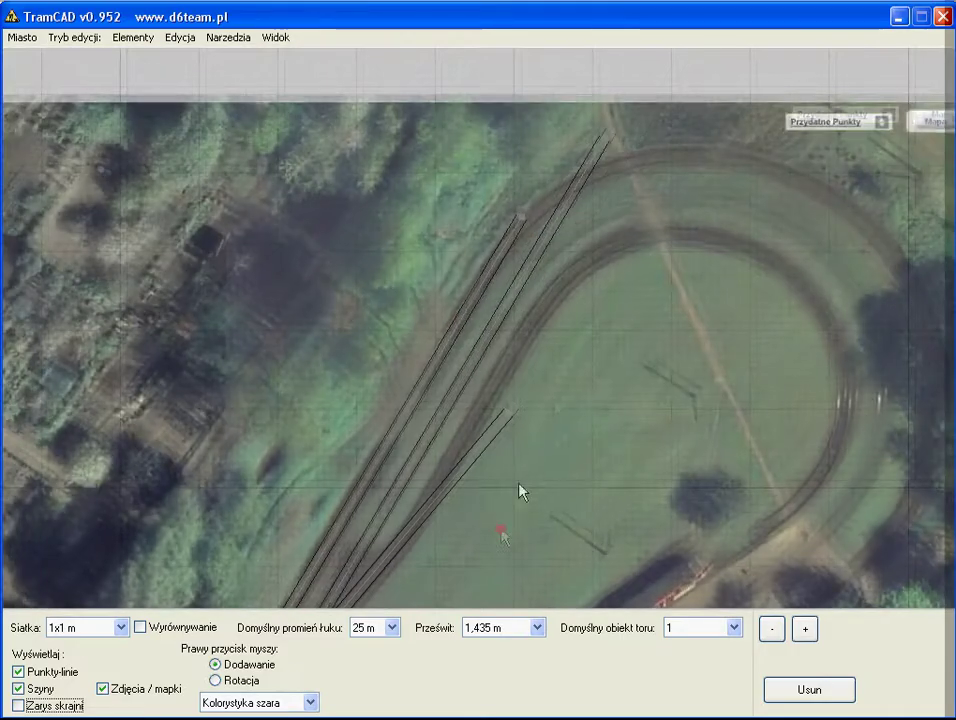
{"action": "scroll", "coordinate": [612, 358], "scroll_direction": "up", "scroll_amount": 2}
{"action": "scroll", "coordinate": [605, 355], "scroll_direction": "up", "scroll_amount": 2}
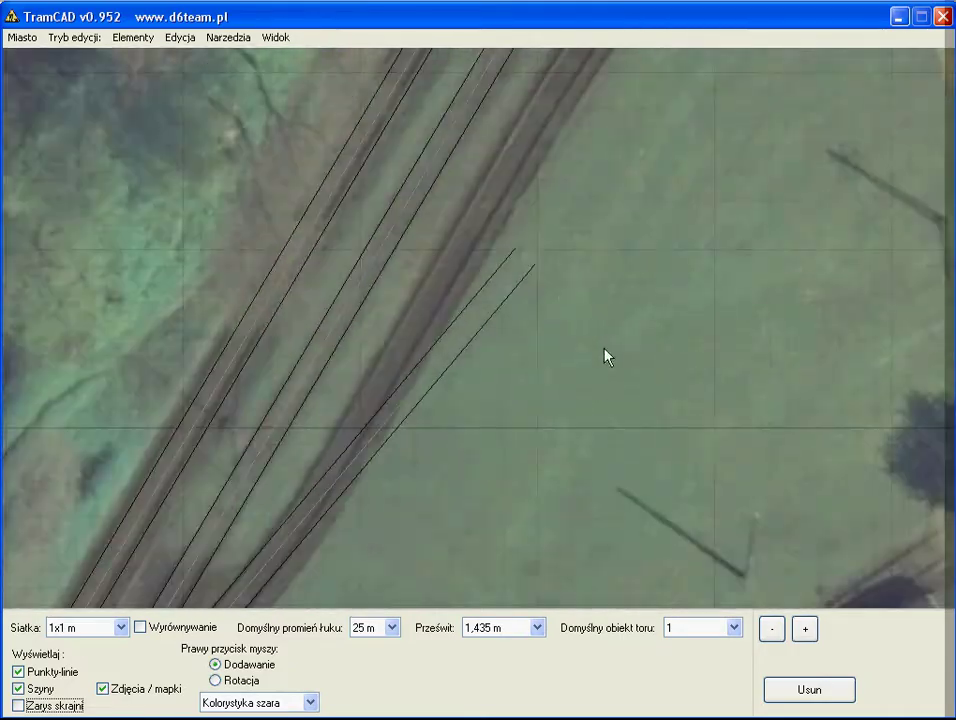
{"action": "left_click", "coordinate": [528, 256]}
{"action": "scroll", "coordinate": [595, 300], "scroll_direction": "down", "scroll_amount": 2}
{"action": "scroll", "coordinate": [589, 367], "scroll_direction": "up", "scroll_amount": 2}
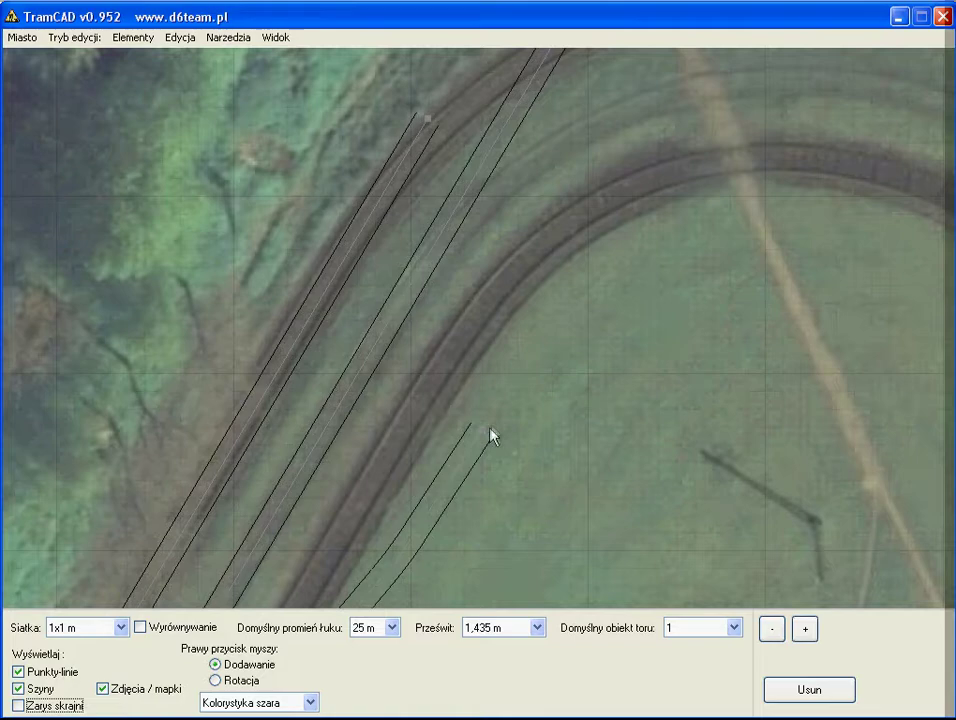
{"action": "left_click_drag", "start_coordinate": [529, 241], "coordinate": [593, 95]}
{"action": "scroll", "coordinate": [591, 113], "scroll_direction": "up", "scroll_amount": 1}
{"action": "mouse_move", "coordinate": [768, 188]}
{"action": "left_mouse_down"}
{"action": "mouse_move", "coordinate": [565, 256]}
{"action": "mouse_move", "coordinate": [491, 309]}
{"action": "left_mouse_up"}
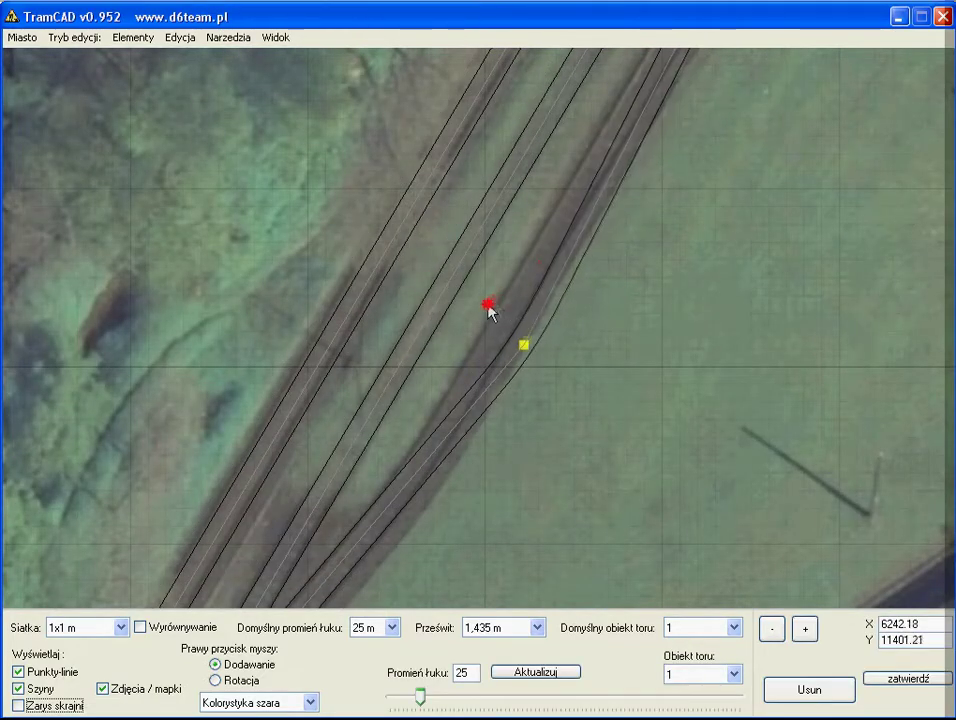
- Slide a loop curve point along its arc and nudge the track end slightly left
{"action": "scroll", "coordinate": [531, 472], "scroll_direction": "down", "scroll_amount": 2}
{"action": "scroll", "coordinate": [640, 120], "scroll_direction": "up", "scroll_amount": 2}
{"action": "scroll", "coordinate": [703, 115], "scroll_direction": "up", "scroll_amount": 2}
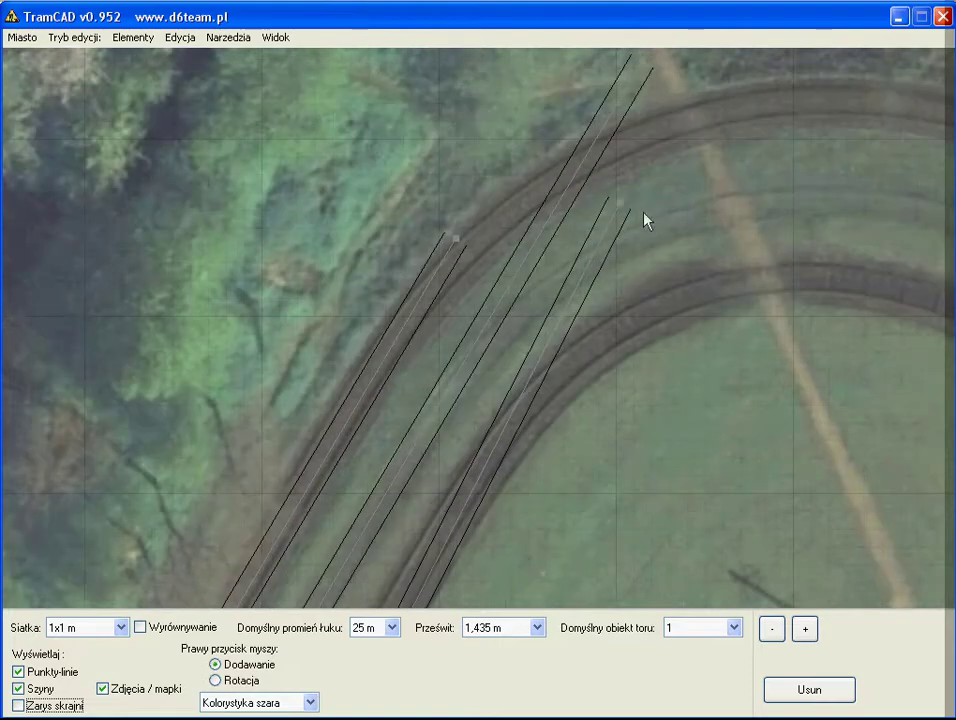
{"action": "left_click", "coordinate": [529, 397]}
{"action": "left_click_drag", "start_coordinate": [529, 397], "coordinate": [453, 500]}
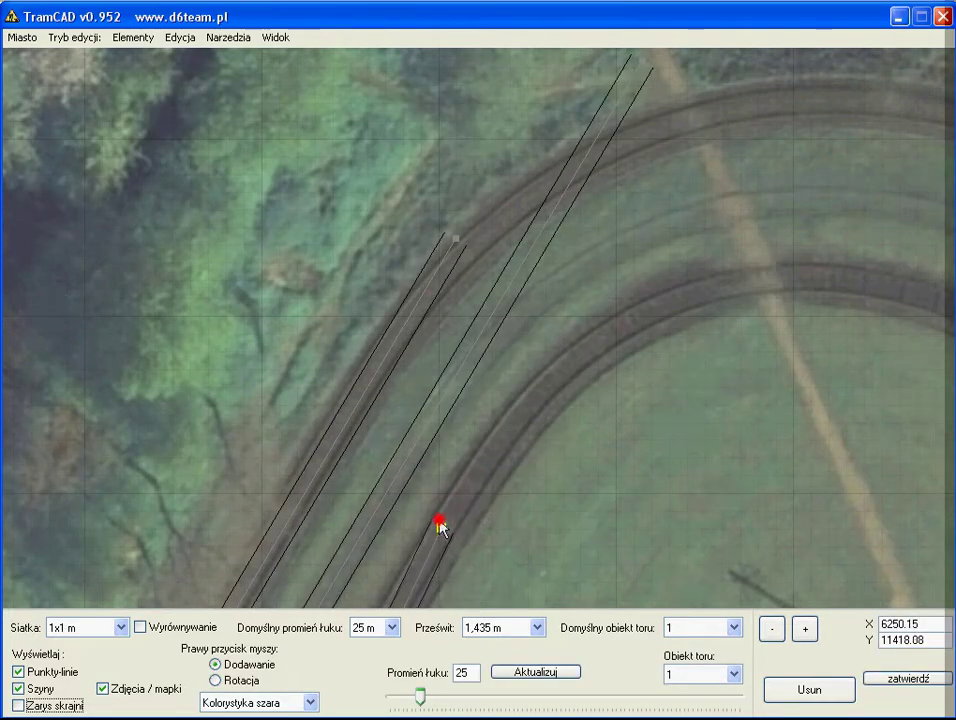
{"action": "scroll", "coordinate": [536, 447], "scroll_direction": "up", "scroll_amount": 1}
{"action": "scroll", "coordinate": [655, 284], "scroll_direction": "up", "scroll_amount": 2}
{"action": "scroll", "coordinate": [738, 207], "scroll_direction": "up", "scroll_amount": 2}
{"action": "scroll", "coordinate": [603, 227], "scroll_direction": "up", "scroll_amount": 1}
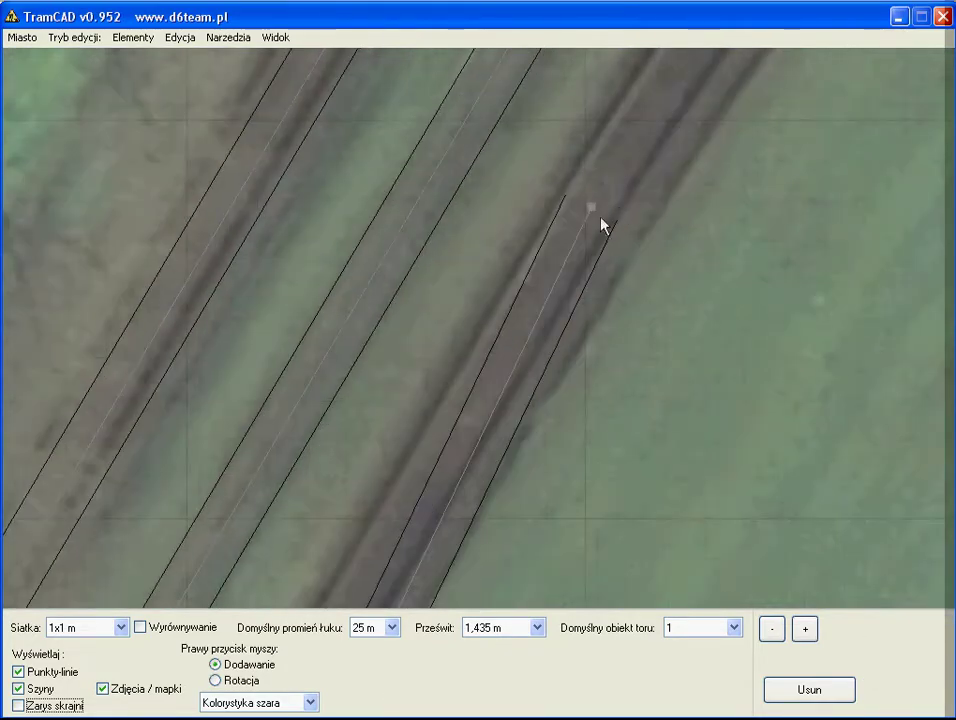
{"action": "left_click_drag", "start_coordinate": [592, 209], "coordinate": [585, 210]}
{"action": "scroll", "coordinate": [837, 90], "scroll_direction": "down", "scroll_amount": 2}
- Add a new curved end point, pull it back, and raise its arc radius from 25 to 47
{"action": "right_click", "coordinate": [705, 222]}
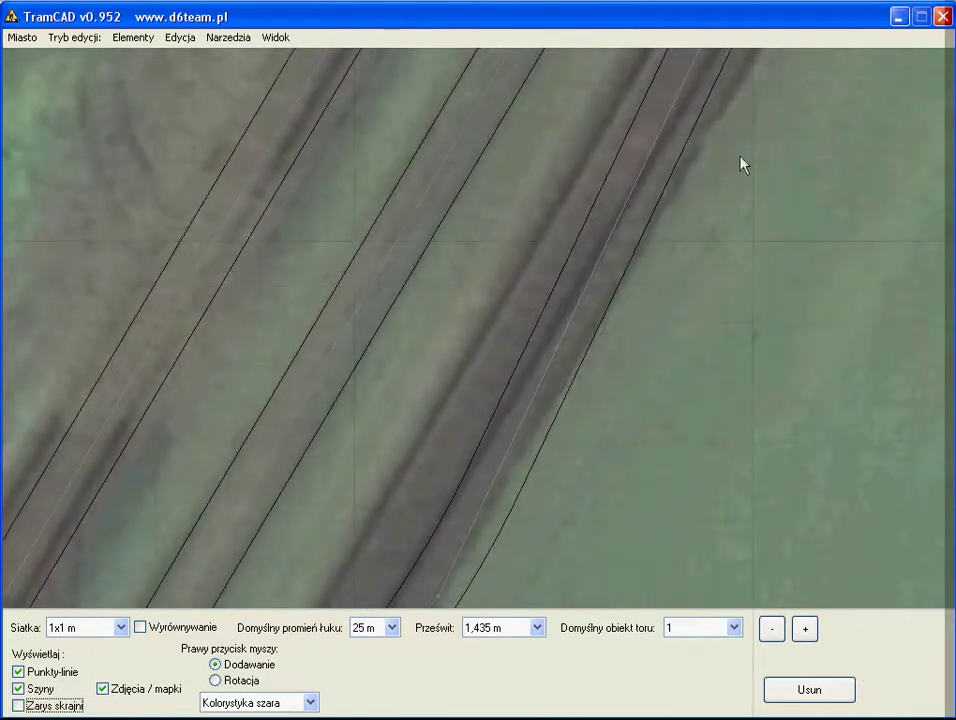
{"action": "scroll", "coordinate": [625, 300], "scroll_direction": "up", "scroll_amount": 2}
{"action": "mouse_move", "coordinate": [648, 174]}
{"action": "left_mouse_down"}
{"action": "mouse_move", "coordinate": [491, 350]}
{"action": "mouse_move", "coordinate": [390, 428]}
{"action": "left_mouse_up"}
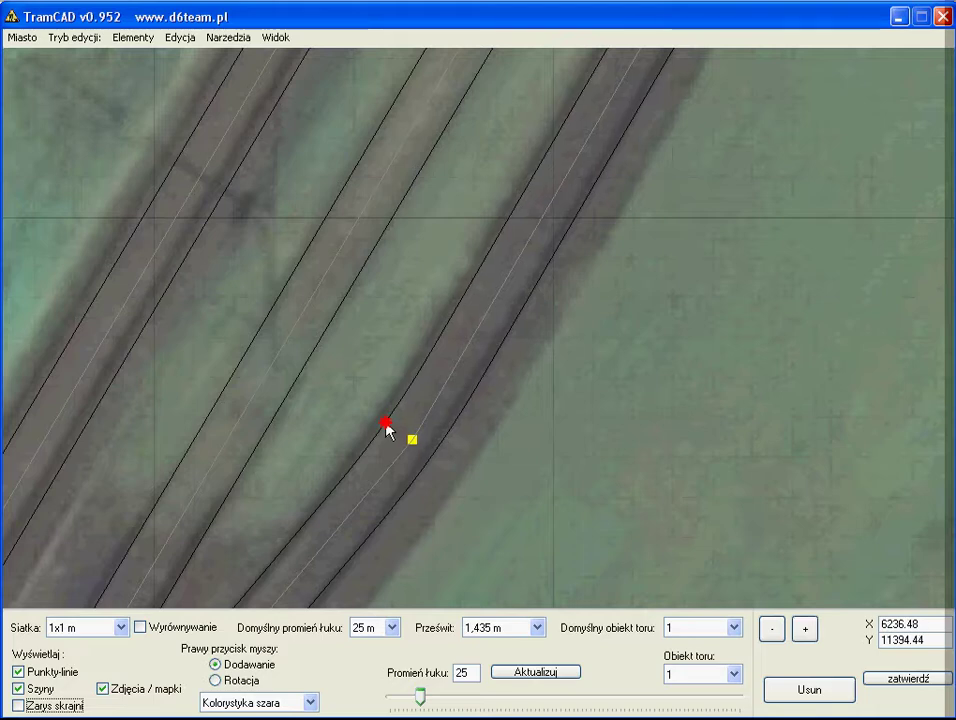
{"action": "left_click_drag", "start_coordinate": [422, 697], "coordinate": [428, 698]}
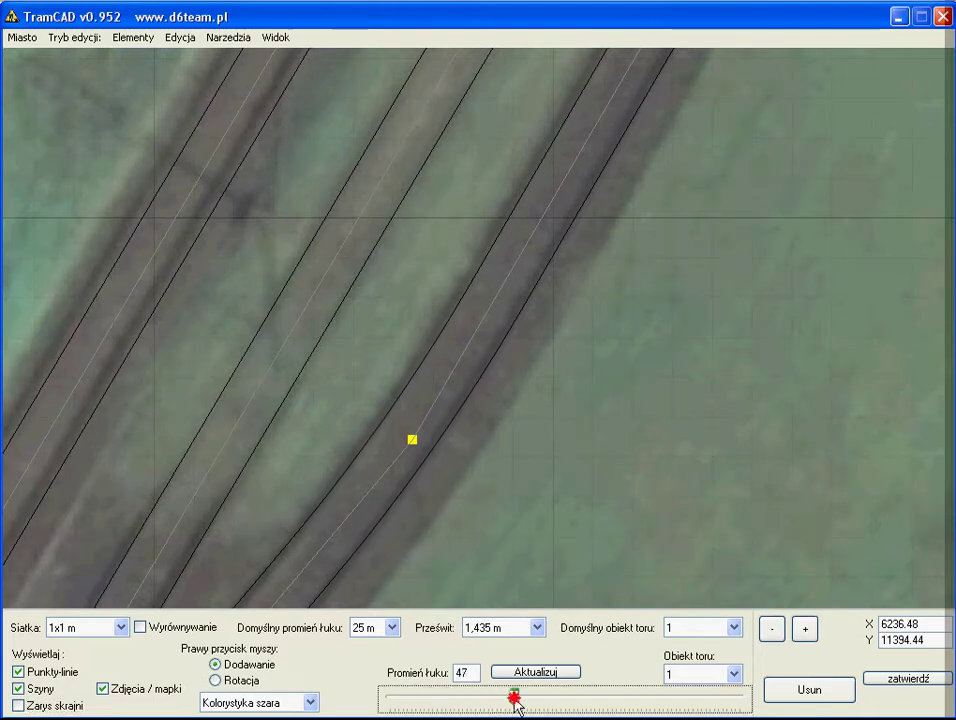
{"action": "scroll", "coordinate": [552, 450], "scroll_direction": "down", "scroll_amount": 2}
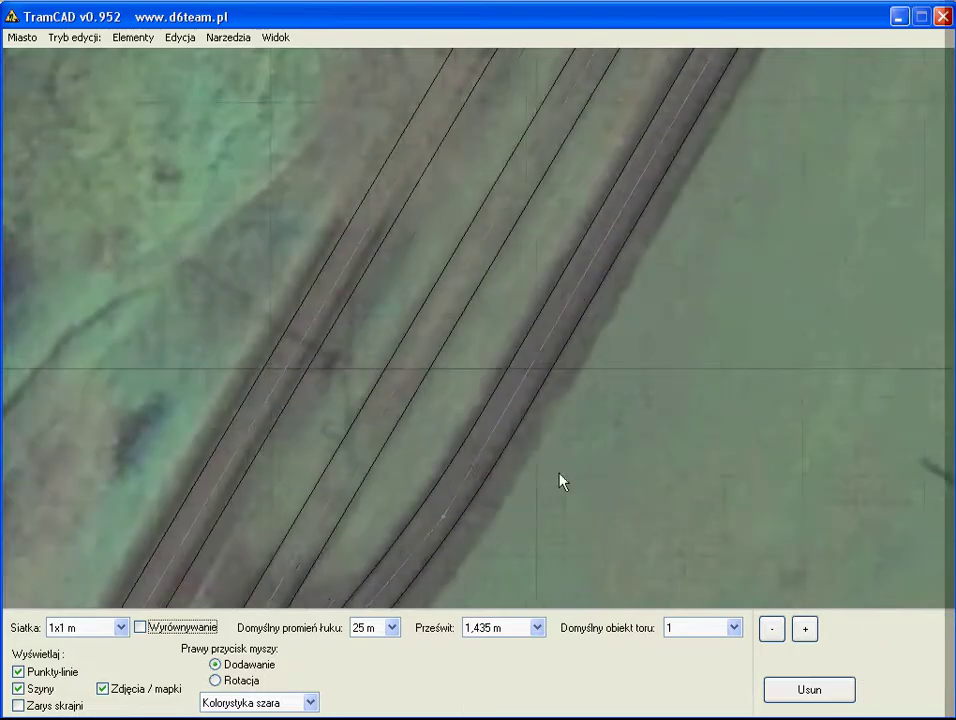
{"action": "scroll", "coordinate": [561, 480], "scroll_direction": "down", "scroll_amount": 3}
{"action": "scroll", "coordinate": [610, 430], "scroll_direction": "up", "scroll_amount": 2}
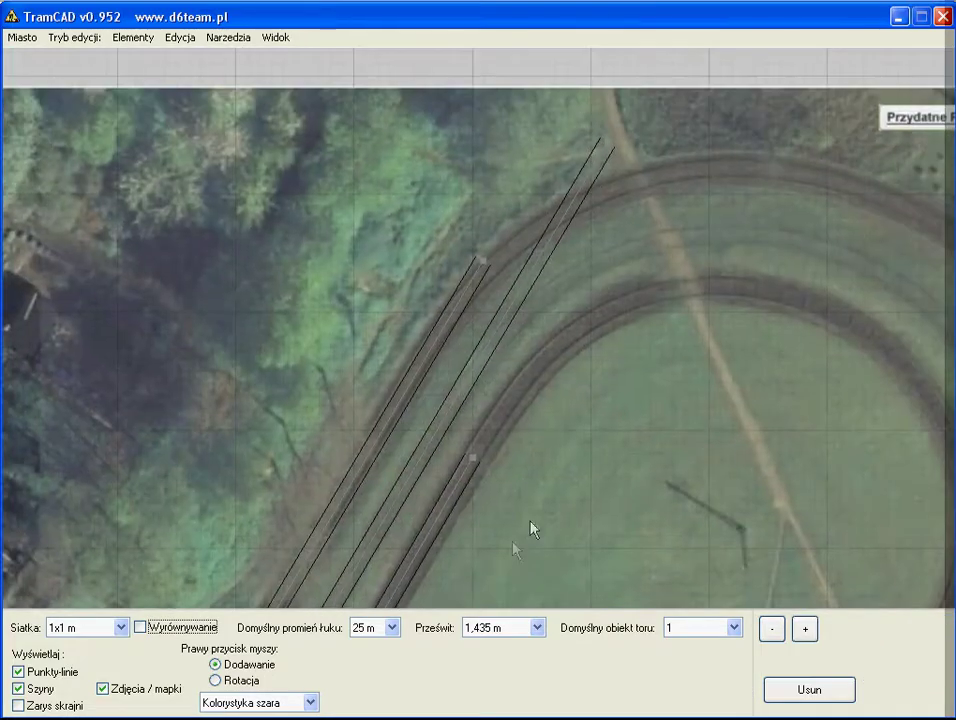
- Extend the track from the loop entrance onto the outer loop's curve
{"action": "left_click", "coordinate": [473, 460]}
{"action": "middle_click_drag", "start_coordinate": [478, 465], "coordinate": [463, 473]}
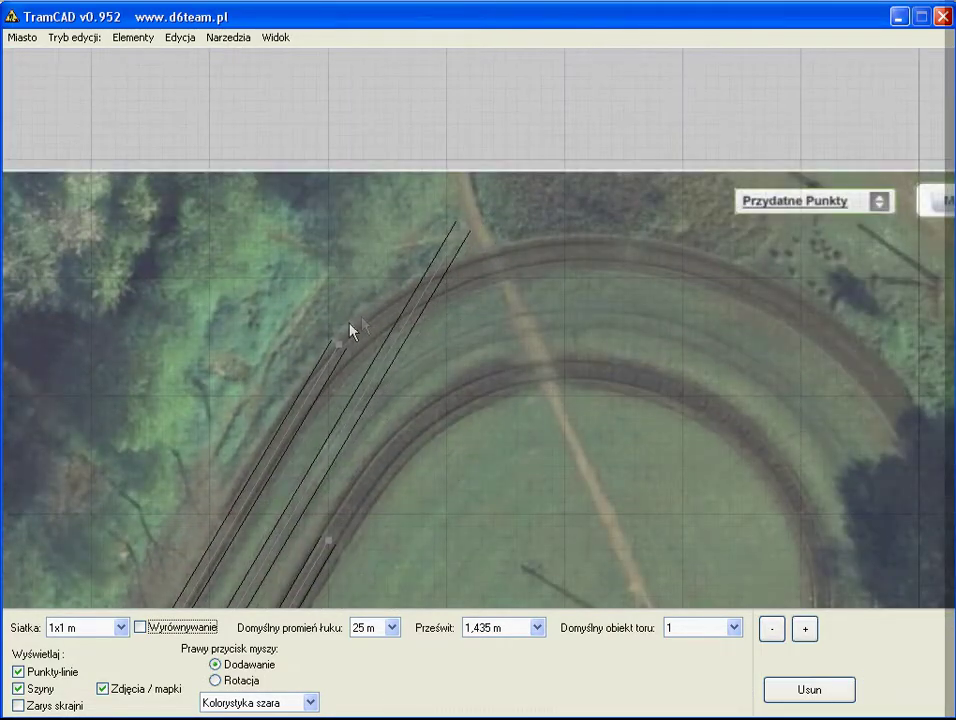
{"action": "left_click_drag", "start_coordinate": [350, 328], "coordinate": [357, 303]}
{"action": "right_click", "coordinate": [896, 395]}
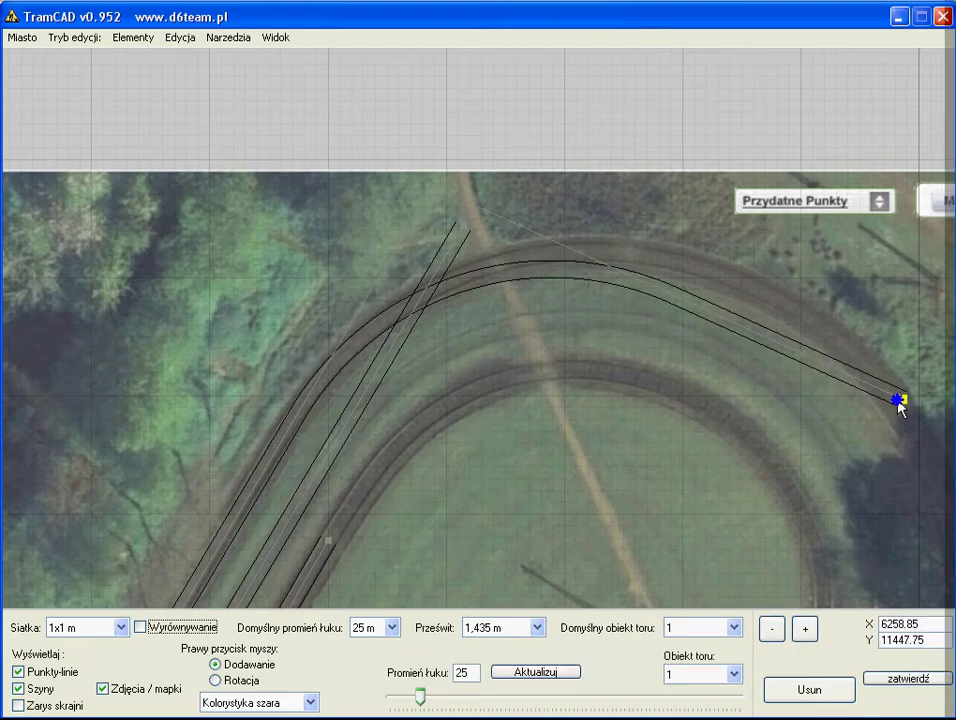
{"action": "middle_click_drag", "start_coordinate": [896, 395], "coordinate": [707, 412]}
{"action": "left_click_drag", "start_coordinate": [707, 412], "coordinate": [826, 474]}
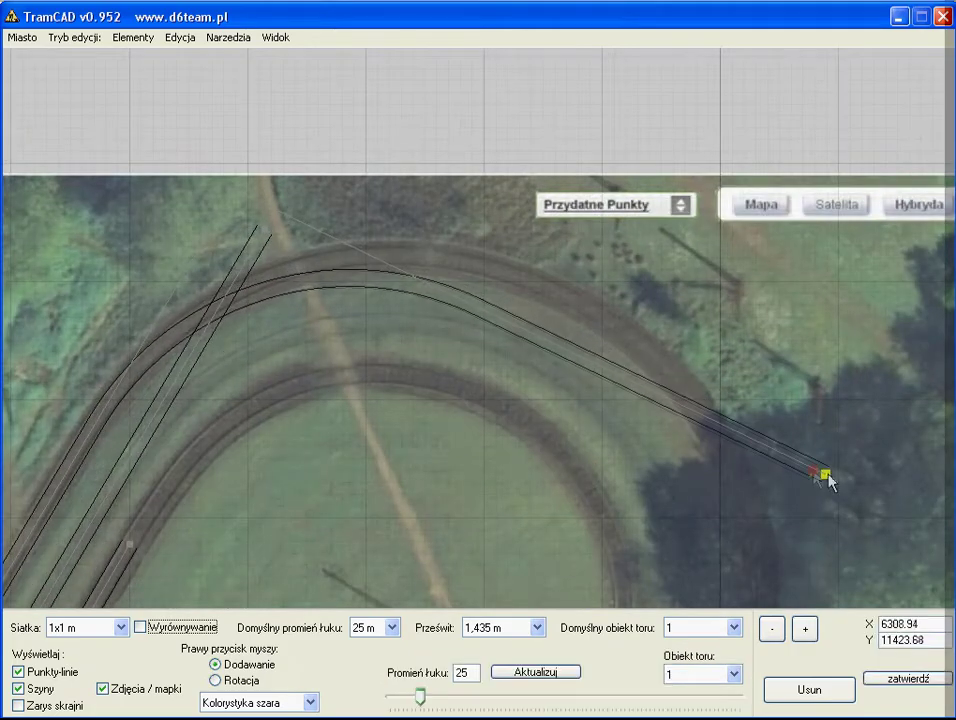
{"action": "scroll", "coordinate": [435, 327], "scroll_direction": "up", "scroll_amount": 2}
{"action": "scroll", "coordinate": [455, 457], "scroll_direction": "down", "scroll_amount": 3}
{"action": "scroll", "coordinate": [427, 275], "scroll_direction": "up", "scroll_amount": 1}
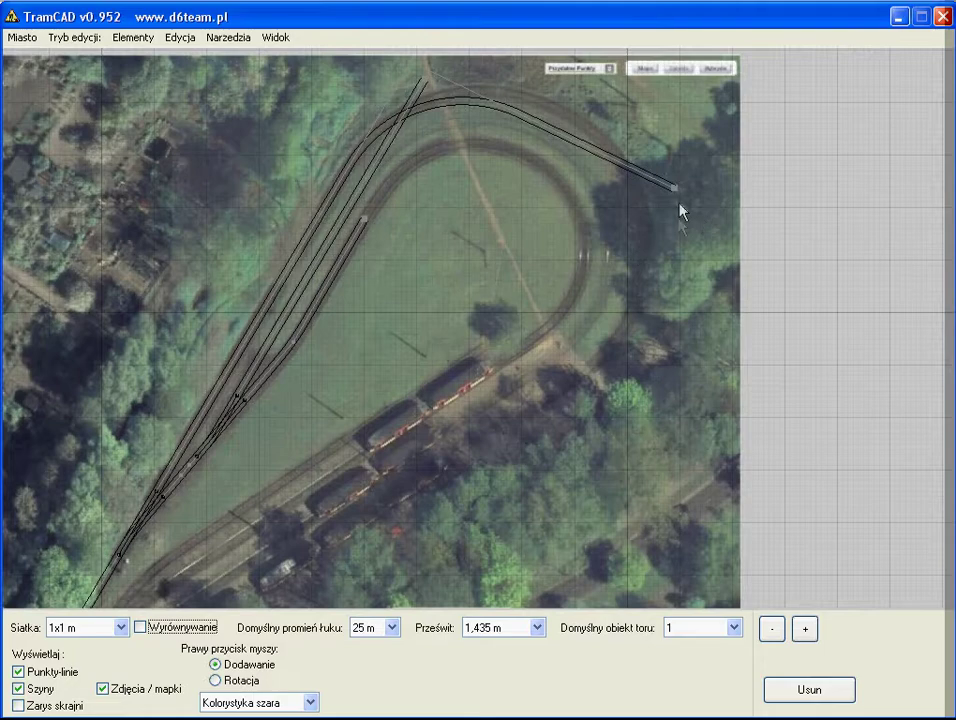
{"action": "left_click_drag", "start_coordinate": [675, 186], "coordinate": [726, 207]}
- Continue the track around the loop and widen its curve to match the photo
{"action": "right_click", "coordinate": [262, 588]}
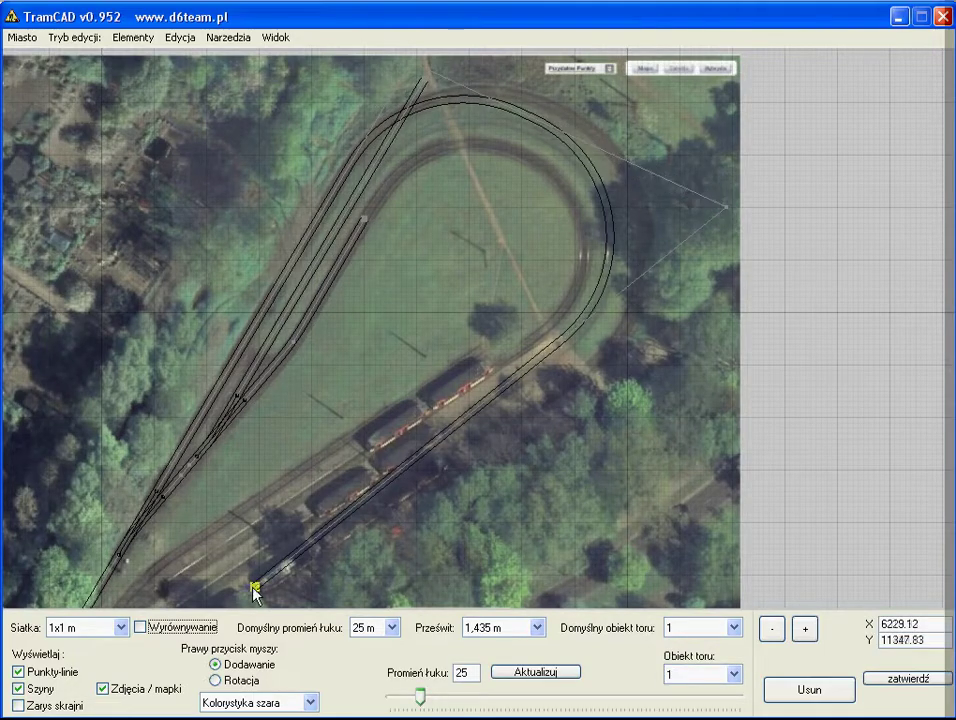
{"action": "middle_click_drag", "start_coordinate": [262, 588], "coordinate": [265, 535]}
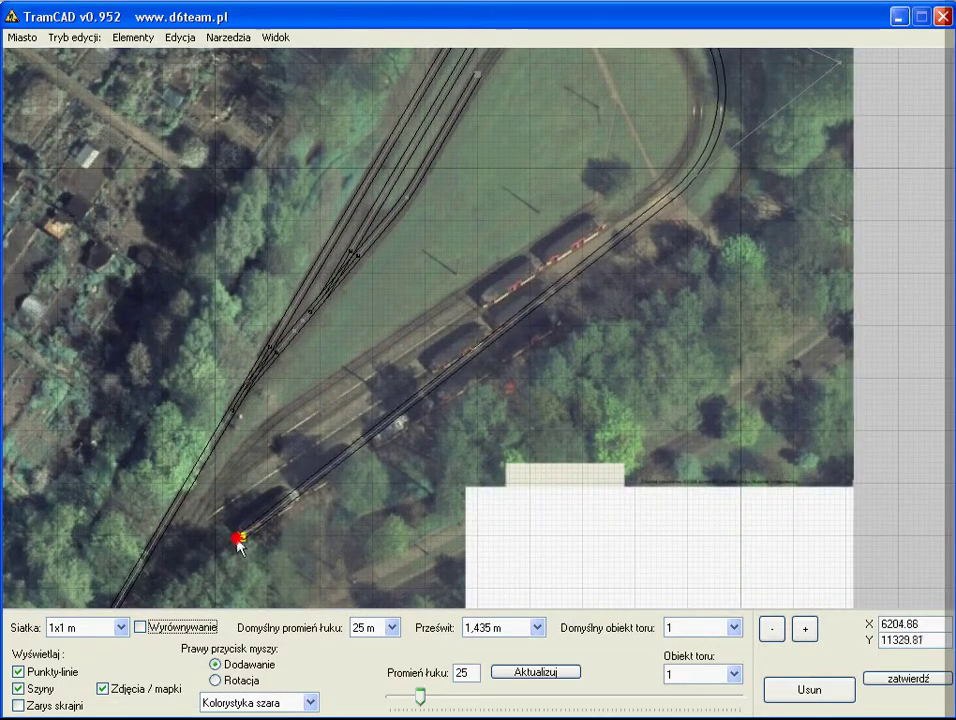
{"action": "scroll", "coordinate": [352, 480], "scroll_direction": "down", "scroll_amount": 2}
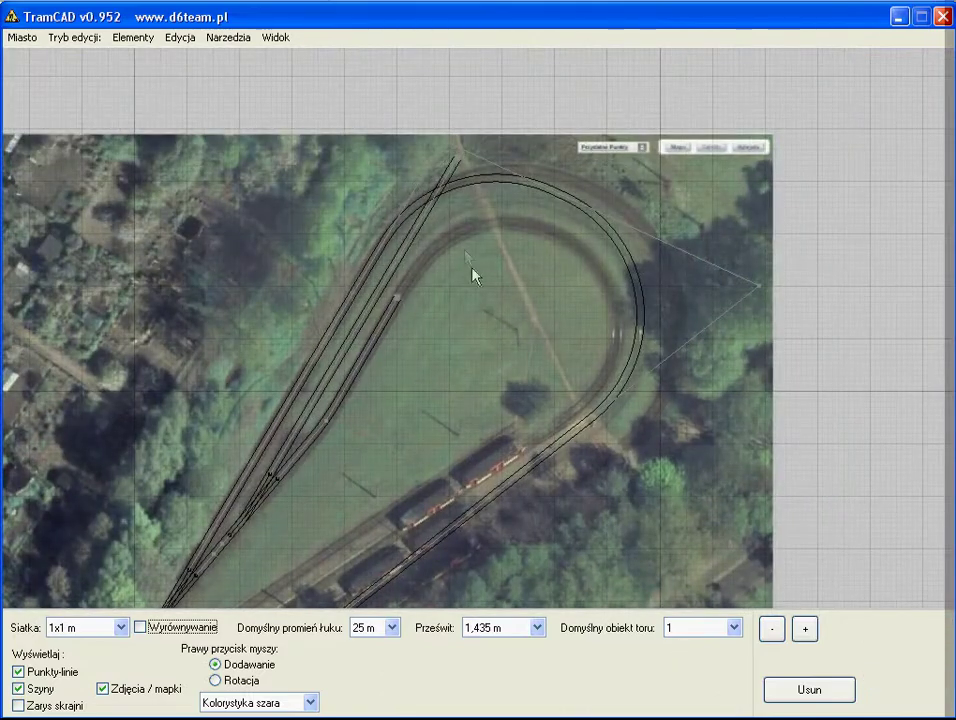
{"action": "left_click_drag", "start_coordinate": [754, 296], "coordinate": [752, 366]}
{"action": "left_click_drag", "start_coordinate": [627, 265], "coordinate": [627, 218]}
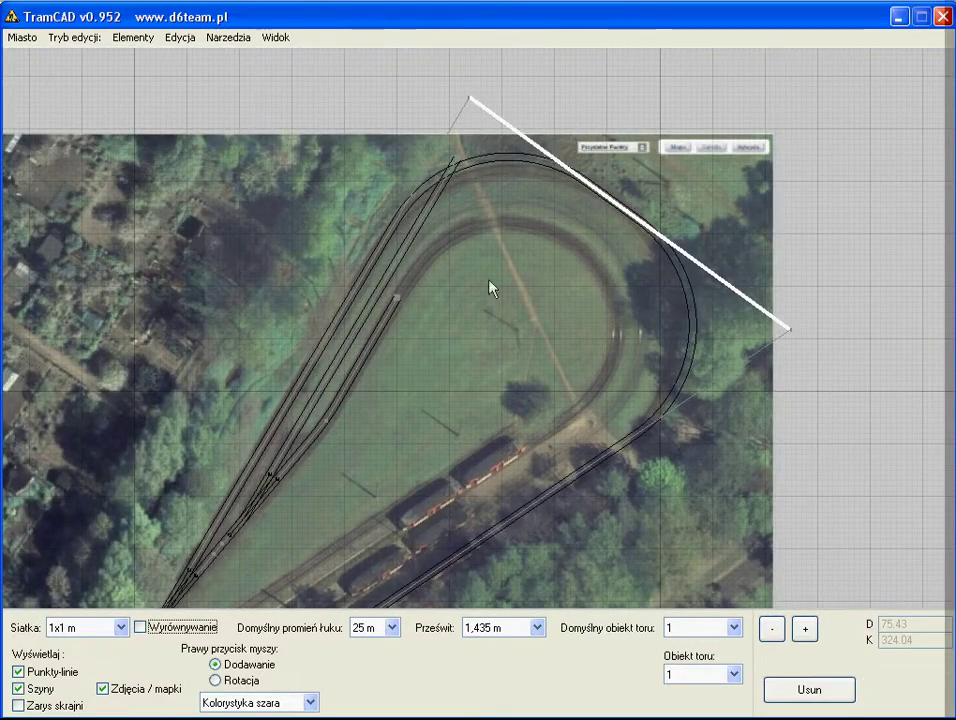
- Slide the inner branch point upward and add a new curve from it toward the loop
{"action": "left_click", "coordinate": [394, 298]}
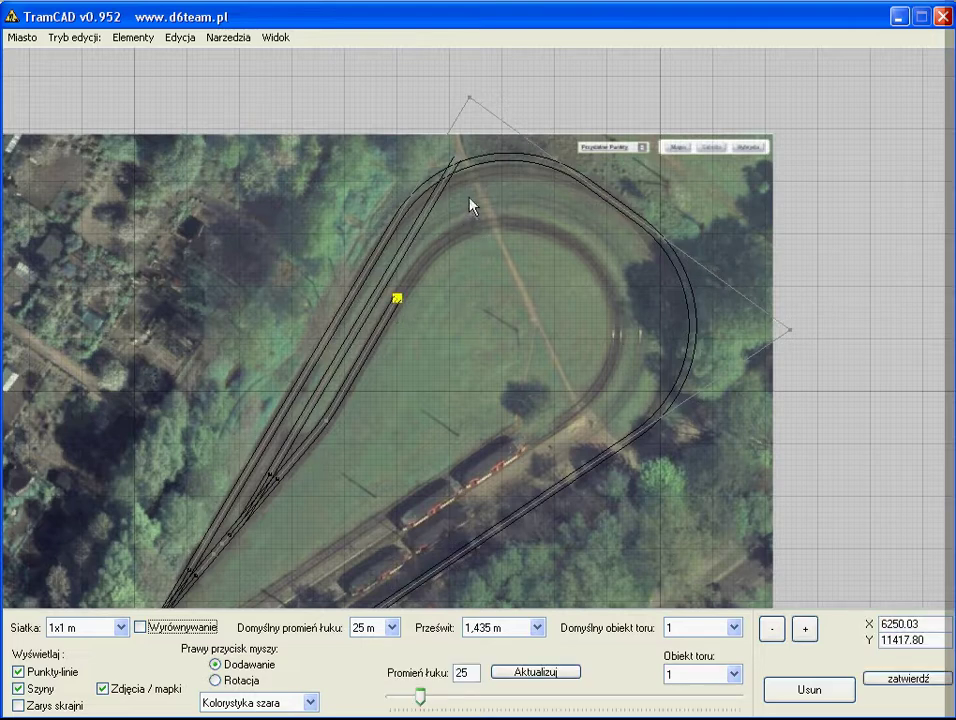
{"action": "left_click_drag", "start_coordinate": [408, 301], "coordinate": [461, 197]}
{"action": "left_click", "coordinate": [682, 340]}
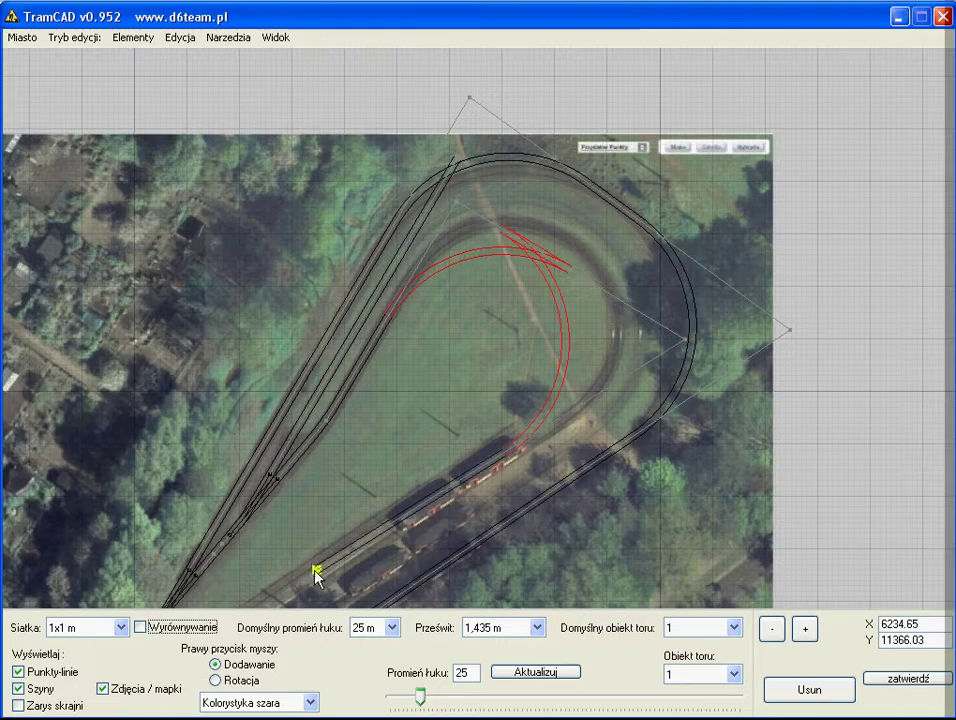
{"action": "scroll", "coordinate": [316, 570], "scroll_direction": "up", "scroll_amount": 2}
{"action": "scroll", "coordinate": [540, 330], "scroll_direction": "up", "scroll_amount": 1}
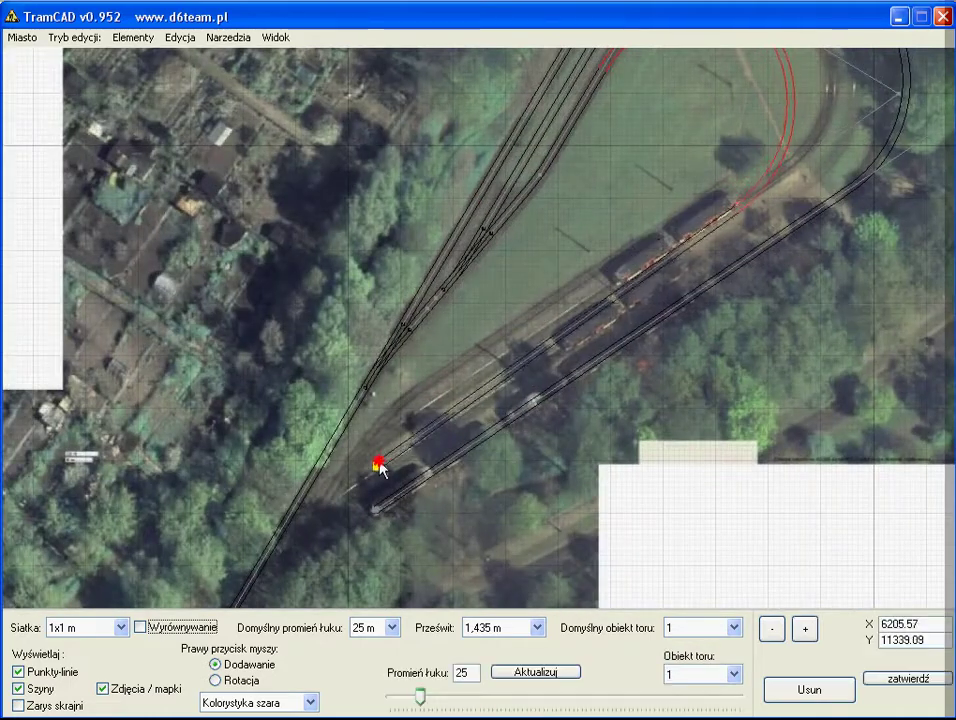
{"action": "scroll", "coordinate": [624, 202], "scroll_direction": "down", "scroll_amount": 2}
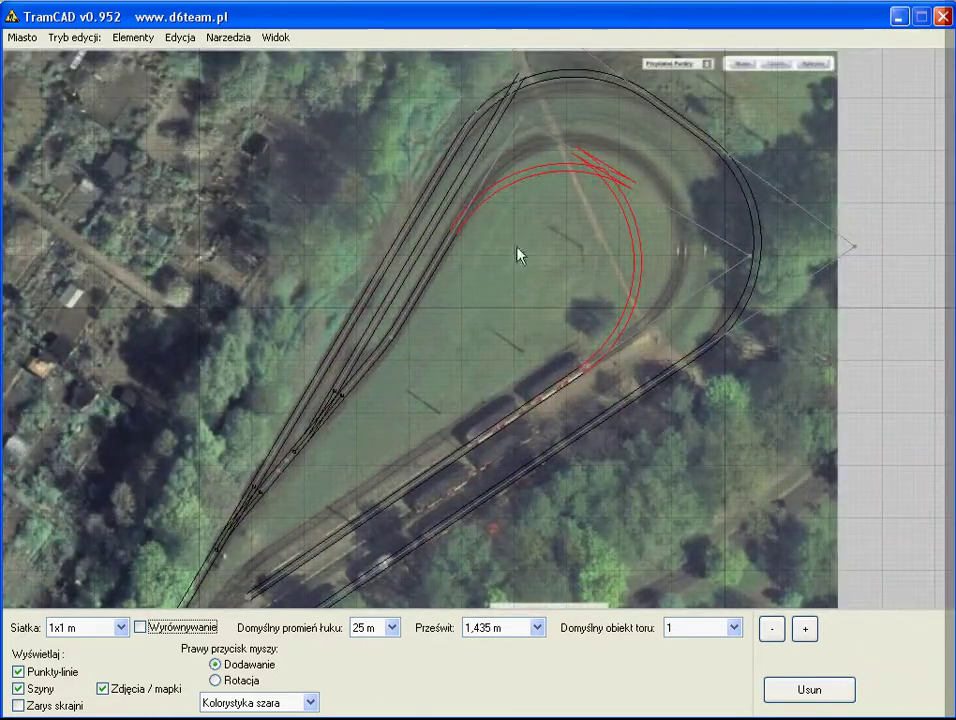
- Extend the outer track to the loop's right side and fit its points onto the photographed rails
{"action": "left_click", "coordinate": [524, 79]}
{"action": "left_click", "coordinate": [797, 256]}
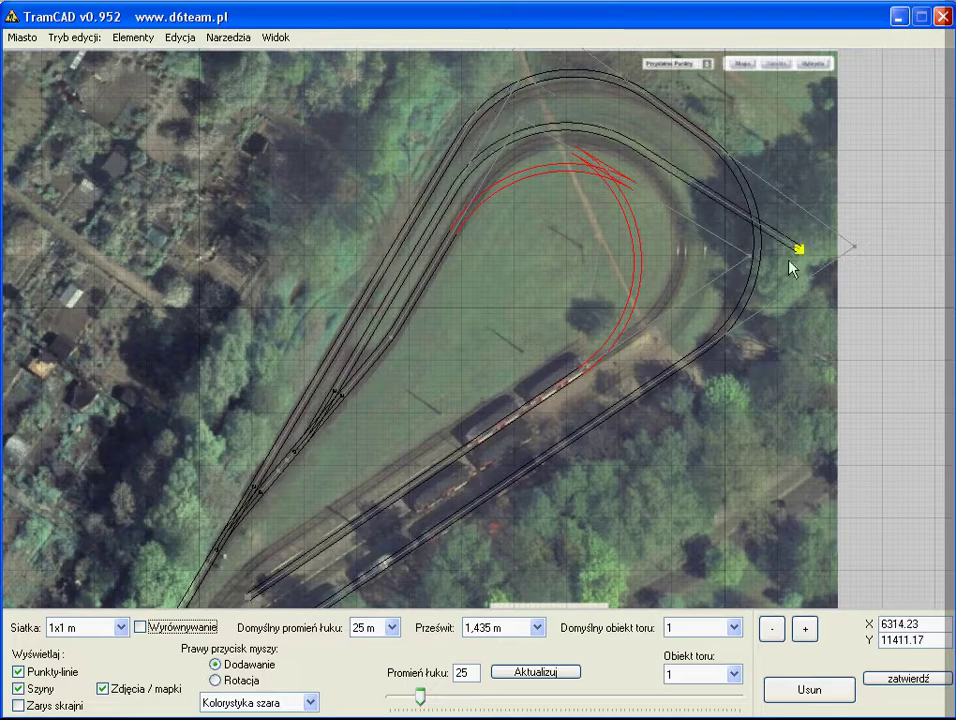
{"action": "left_click", "coordinate": [292, 596]}
{"action": "scroll", "coordinate": [290, 533], "scroll_direction": "up", "scroll_amount": 2}
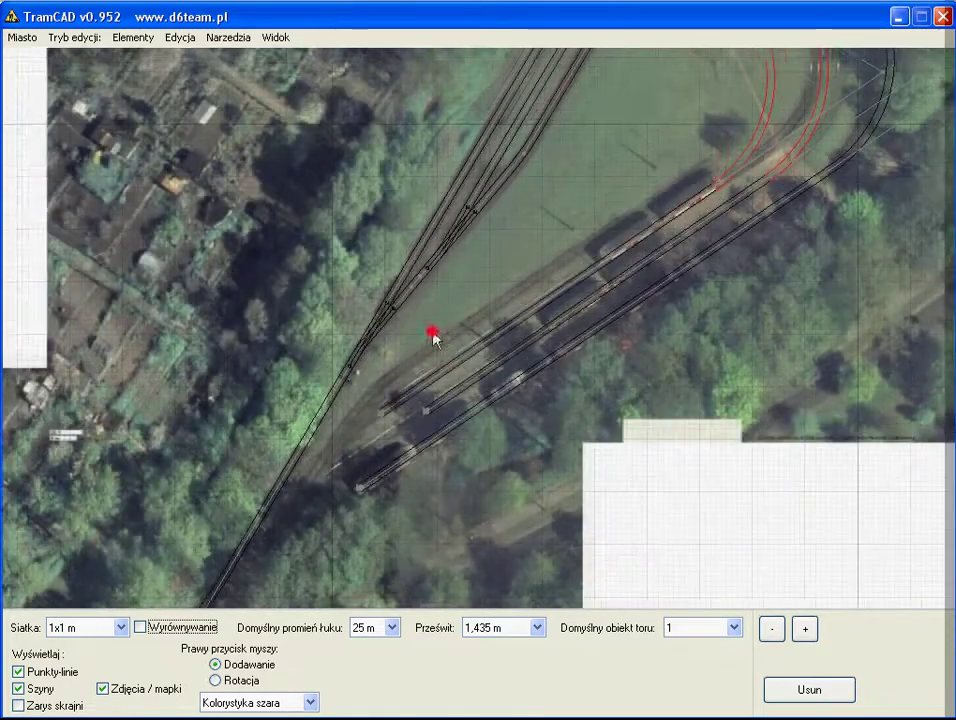
{"action": "scroll", "coordinate": [433, 331], "scroll_direction": "up", "scroll_amount": 2}
{"action": "scroll", "coordinate": [378, 449], "scroll_direction": "up", "scroll_amount": 1}
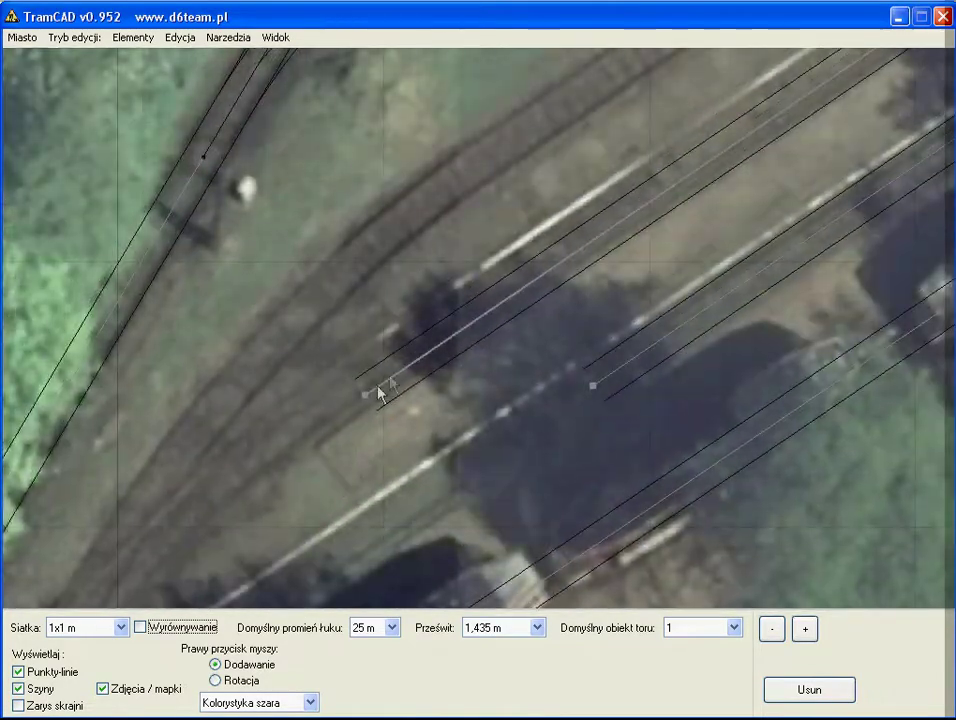
{"action": "mouse_move", "coordinate": [378, 391]}
{"action": "left_mouse_down"}
{"action": "mouse_move", "coordinate": [371, 384]}
{"action": "mouse_move", "coordinate": [418, 333]}
{"action": "mouse_move", "coordinate": [469, 306]}
{"action": "left_mouse_up"}
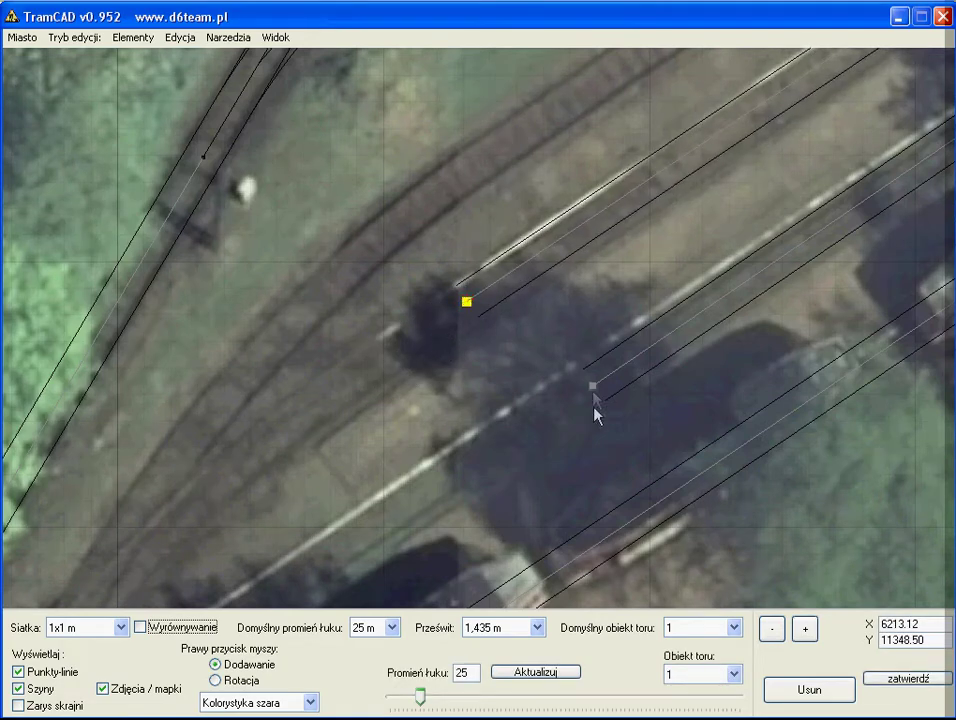
{"action": "scroll", "coordinate": [430, 230], "scroll_direction": "down", "scroll_amount": 1}
{"action": "scroll", "coordinate": [480, 333], "scroll_direction": "up", "scroll_amount": 1}
{"action": "mouse_move", "coordinate": [543, 261]}
{"action": "left_mouse_down"}
{"action": "mouse_move", "coordinate": [580, 250]}
{"action": "mouse_move", "coordinate": [641, 203]}
{"action": "left_mouse_up"}
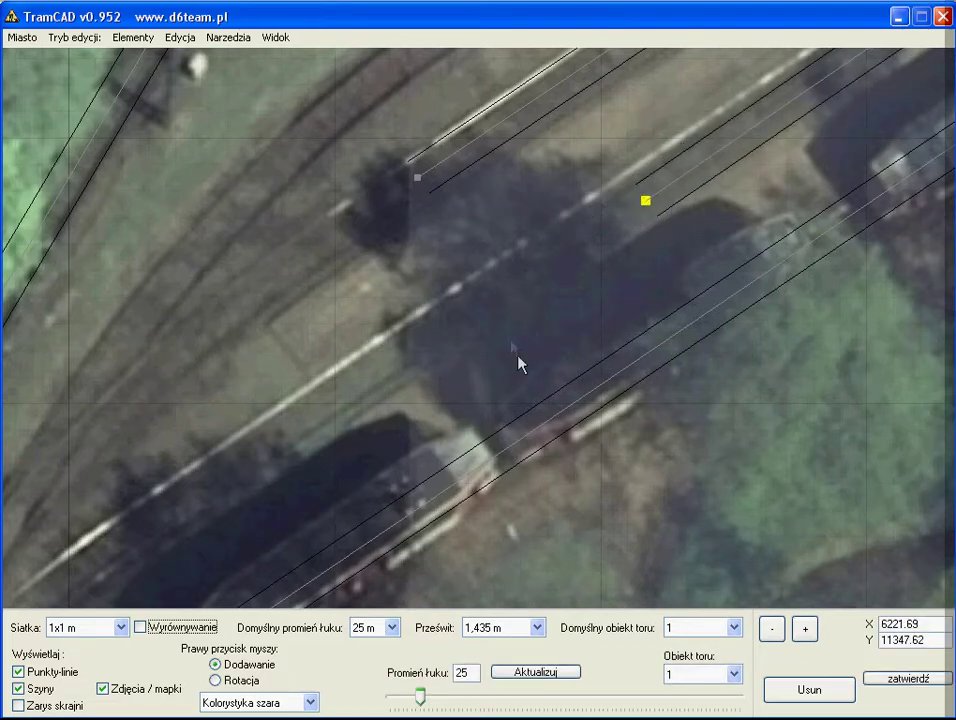
{"action": "scroll", "coordinate": [367, 487], "scroll_direction": "down", "scroll_amount": 1}
{"action": "scroll", "coordinate": [557, 336], "scroll_direction": "up", "scroll_amount": 1}
{"action": "left_click_drag", "start_coordinate": [557, 319], "coordinate": [556, 309]}
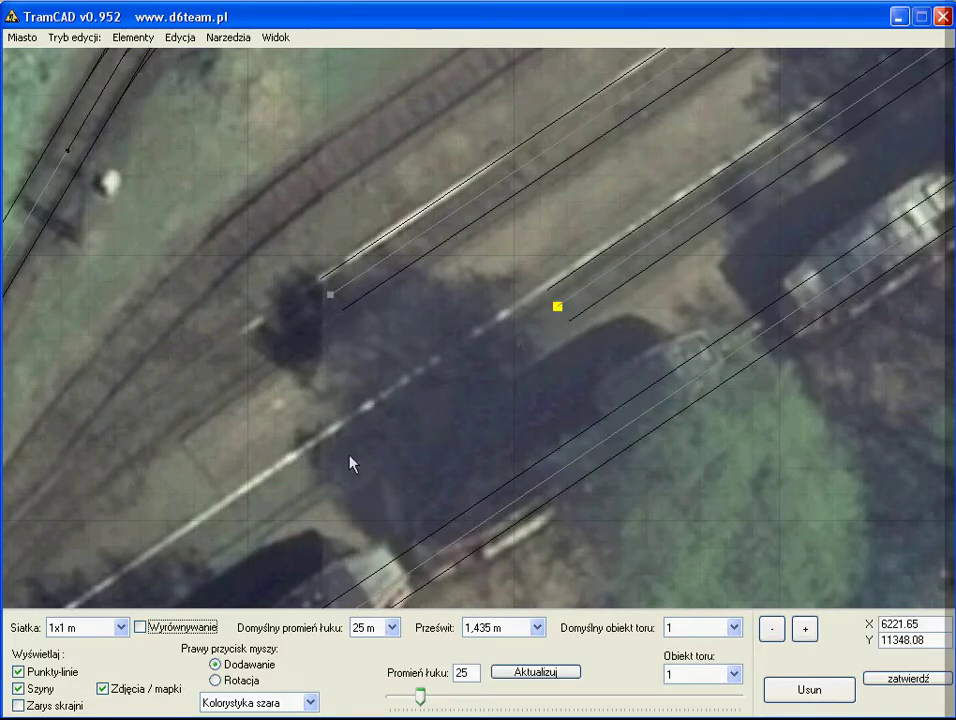
- Move the lower track end from the tram's rear to its front
{"action": "scroll", "coordinate": [529, 277], "scroll_direction": "up", "scroll_amount": 1}
{"action": "scroll", "coordinate": [233, 378], "scroll_direction": "down", "scroll_amount": 1}
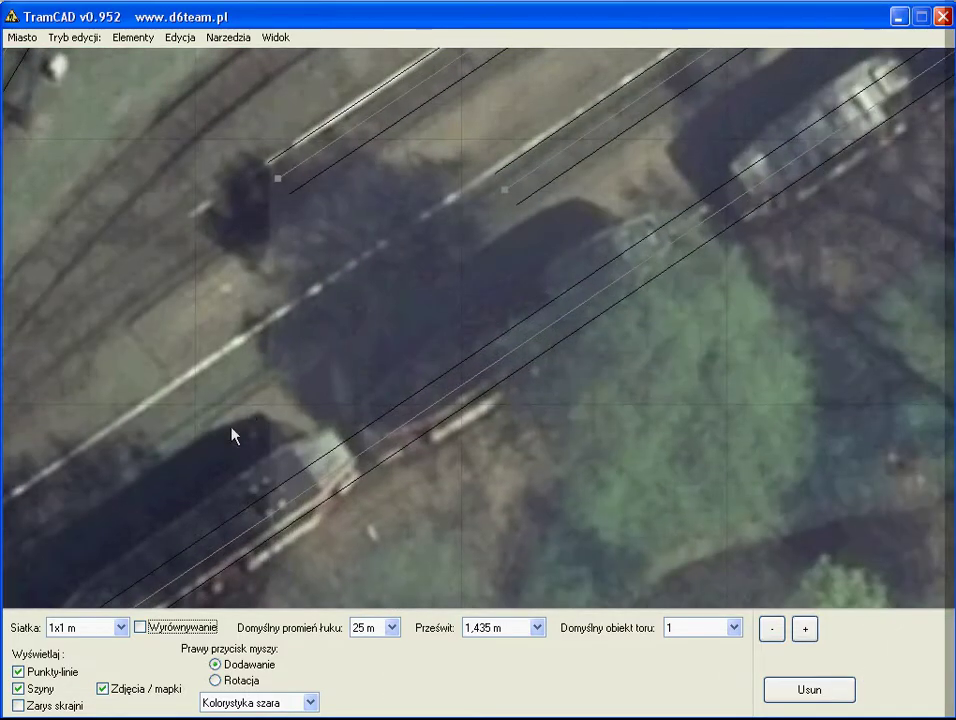
{"action": "scroll", "coordinate": [233, 434], "scroll_direction": "up", "scroll_amount": 1}
{"action": "left_click", "coordinate": [285, 438]}
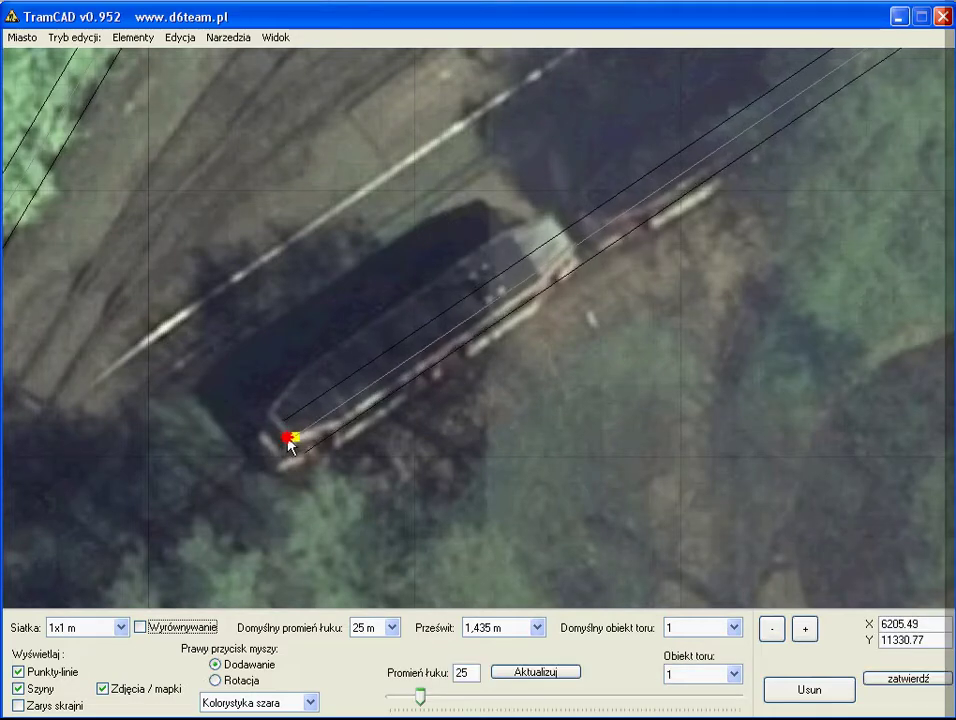
{"action": "mouse_move", "coordinate": [287, 444]}
{"action": "left_mouse_down"}
{"action": "mouse_move", "coordinate": [433, 380]}
{"action": "mouse_move", "coordinate": [585, 261]}
{"action": "left_mouse_up"}
{"action": "scroll", "coordinate": [583, 257], "scroll_direction": "down", "scroll_amount": 2}
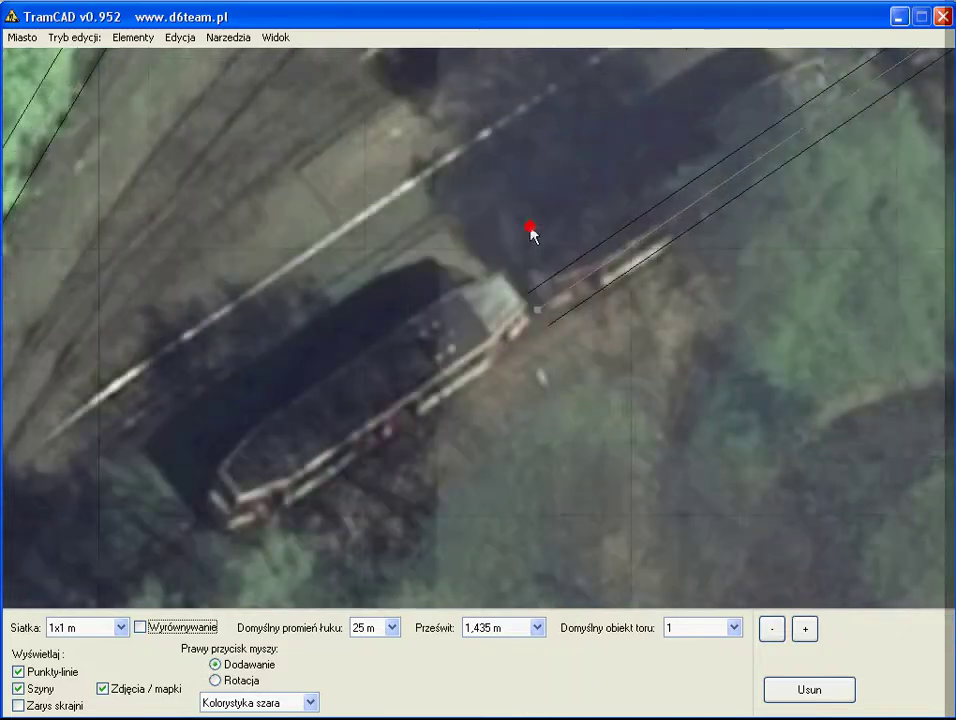
{"action": "scroll", "coordinate": [531, 228], "scroll_direction": "down", "scroll_amount": 2}
{"action": "scroll", "coordinate": [275, 546], "scroll_direction": "down", "scroll_amount": 2}
{"action": "scroll", "coordinate": [391, 216], "scroll_direction": "down", "scroll_amount": 1}
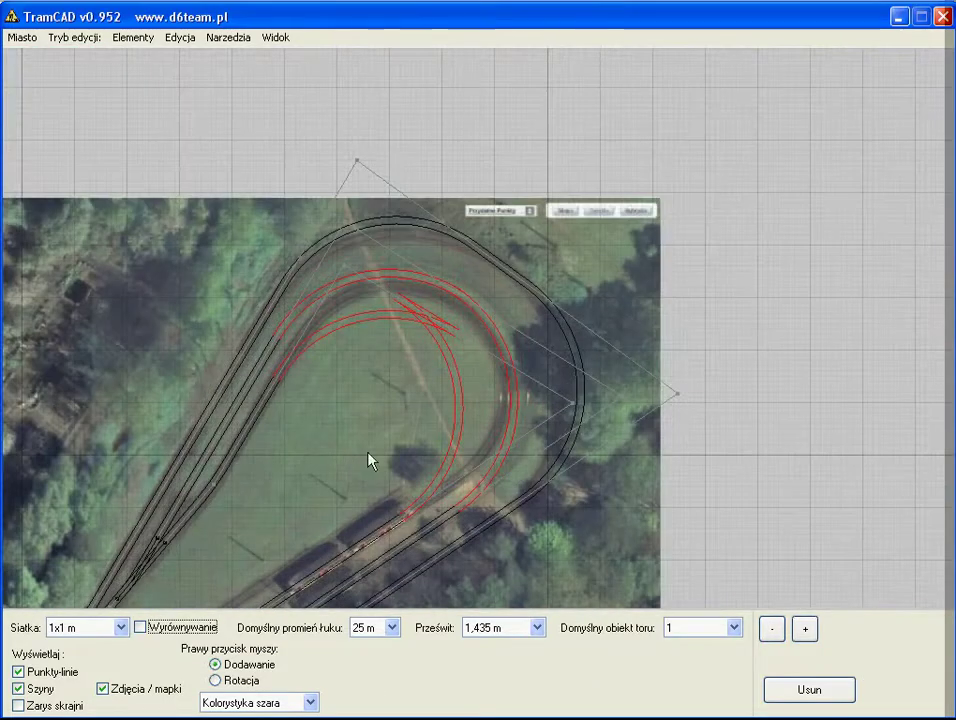
- Reshape the red inner loop arcs by shifting their right and top control points
{"action": "scroll", "coordinate": [367, 459], "scroll_direction": "up", "scroll_amount": 3}
{"action": "scroll", "coordinate": [390, 435], "scroll_direction": "up", "scroll_amount": 1}
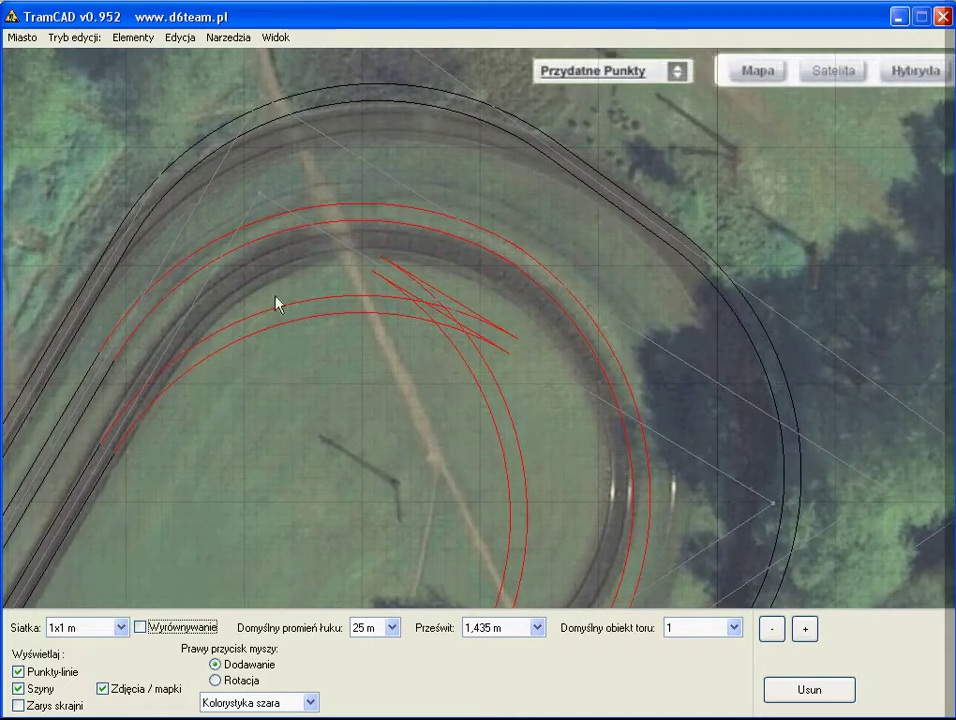
{"action": "left_click_drag", "start_coordinate": [263, 100], "coordinate": [284, 56]}
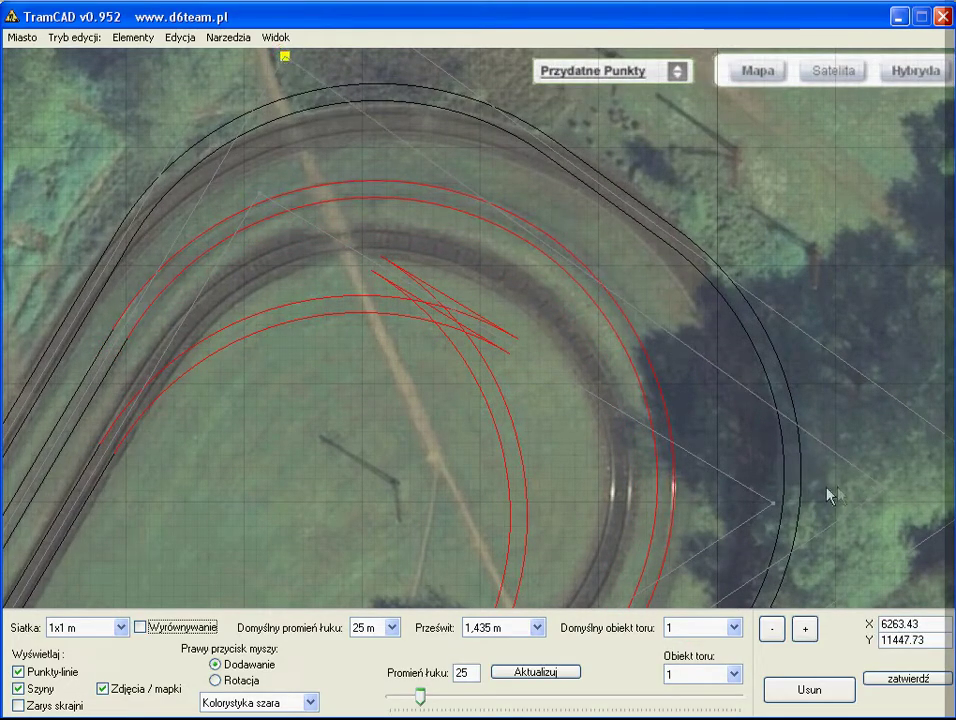
{"action": "mouse_move", "coordinate": [824, 499]}
{"action": "left_mouse_down"}
{"action": "mouse_move", "coordinate": [869, 538]}
{"action": "mouse_move", "coordinate": [791, 321]}
{"action": "left_mouse_up"}
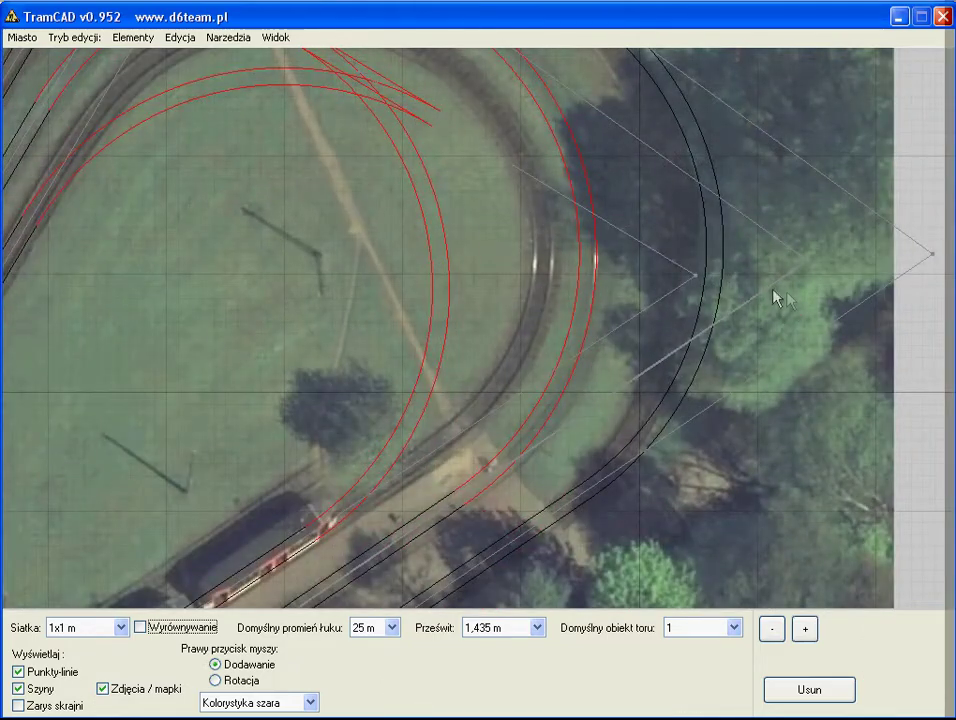
{"action": "left_click_drag", "start_coordinate": [801, 263], "coordinate": [831, 253]}
{"action": "left_click_drag", "start_coordinate": [277, 288], "coordinate": [332, 452]}
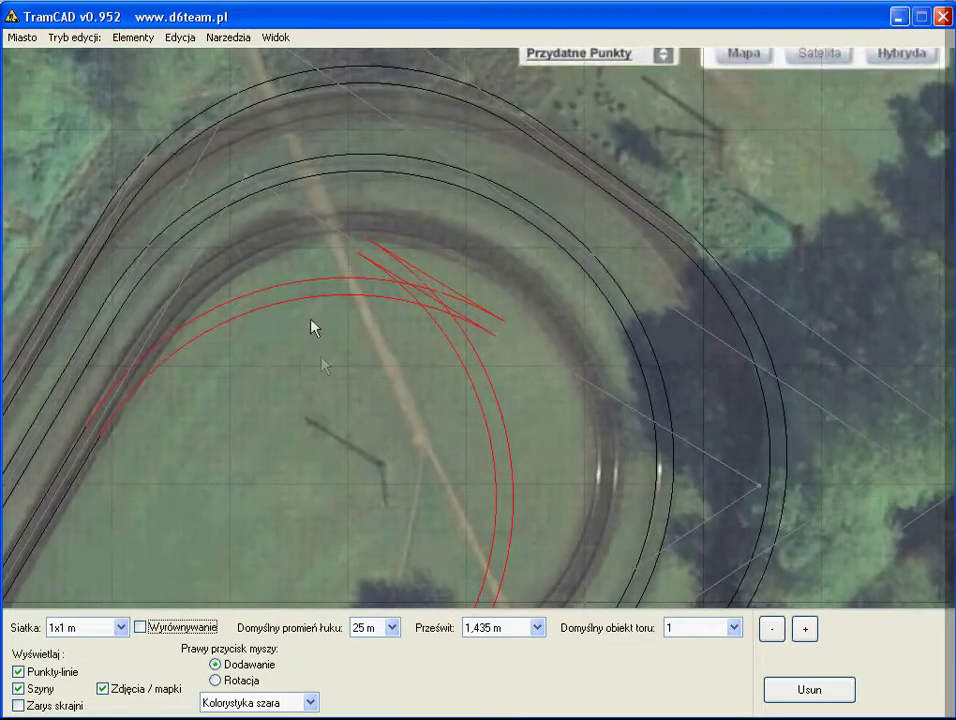
{"action": "left_click_drag", "start_coordinate": [313, 325], "coordinate": [325, 478]}
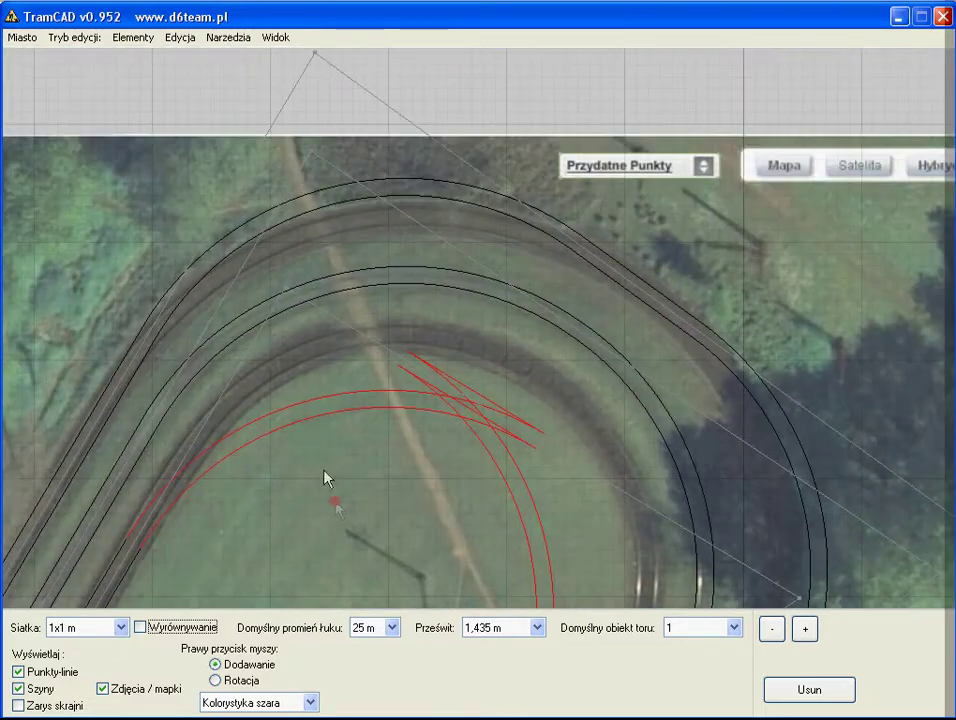
{"action": "left_click", "coordinate": [301, 157]}
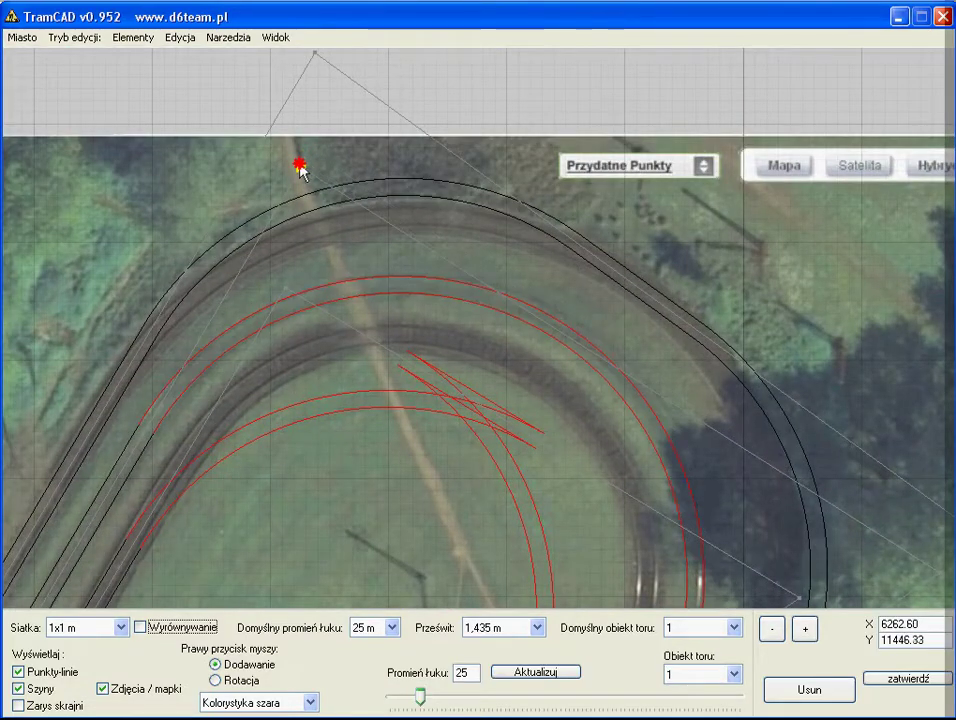
{"action": "left_click_drag", "start_coordinate": [302, 160], "coordinate": [309, 167]}
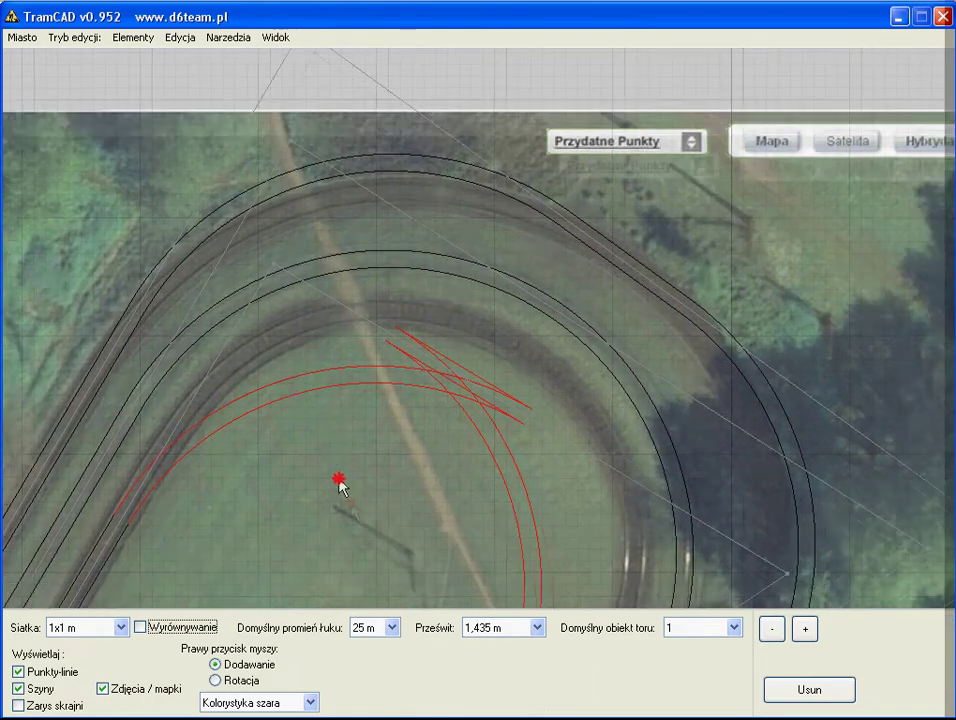
- Shift the right corner point, re-aim the curve with a direction guide, and set its radius to 25 m
{"action": "left_click_drag", "start_coordinate": [337, 479], "coordinate": [575, 385]}
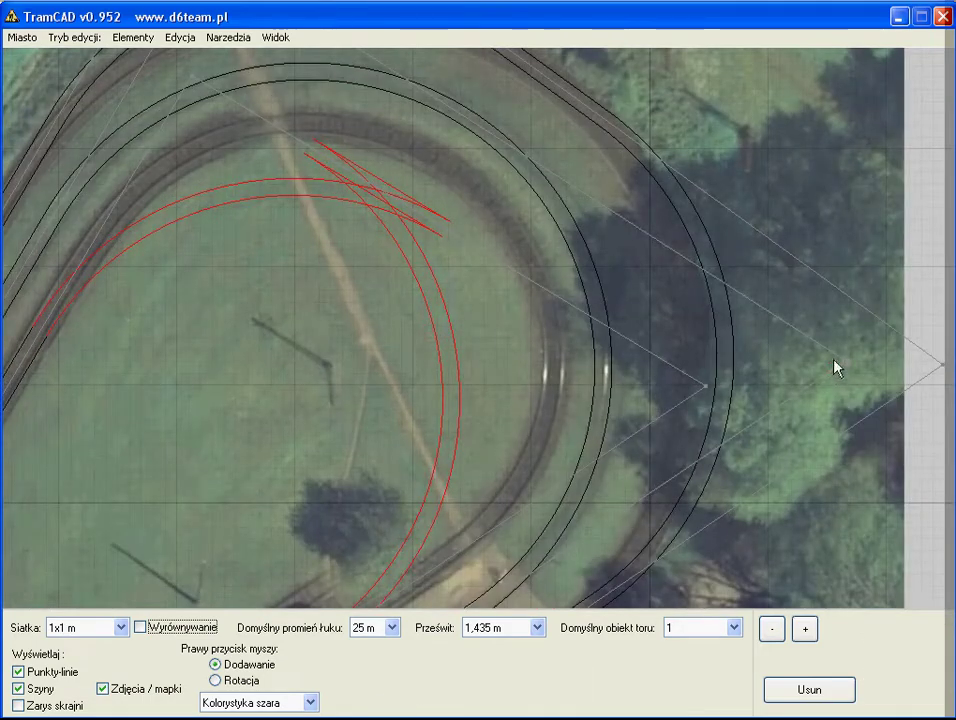
{"action": "mouse_move", "coordinate": [834, 362]}
{"action": "left_mouse_down"}
{"action": "mouse_move", "coordinate": [850, 361]}
{"action": "mouse_move", "coordinate": [836, 365]}
{"action": "left_mouse_up"}
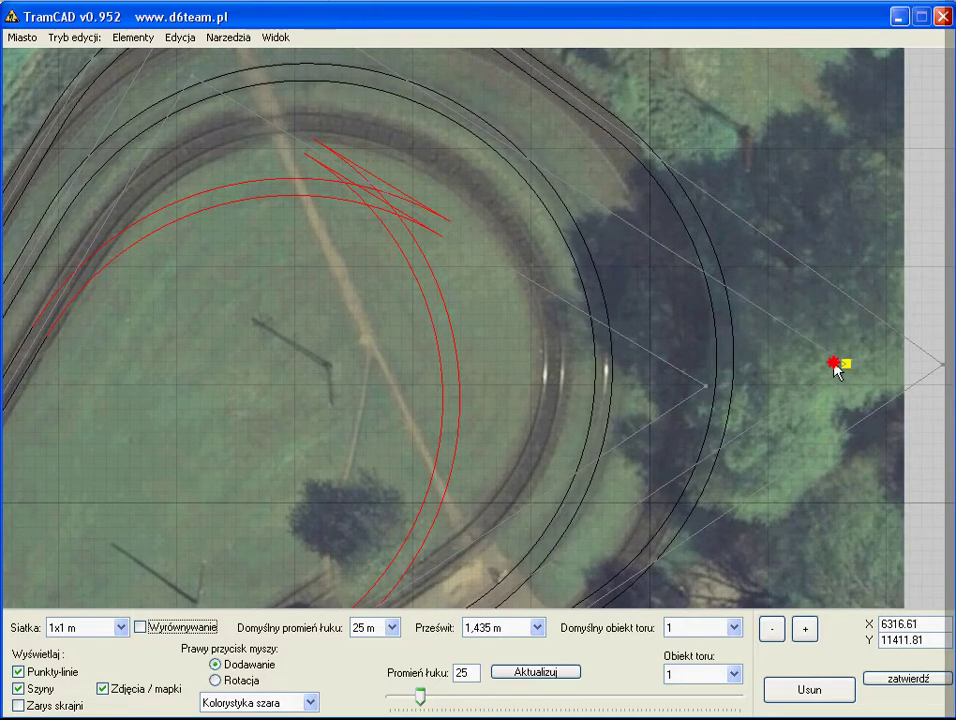
{"action": "left_click_drag", "start_coordinate": [420, 698], "coordinate": [413, 702]}
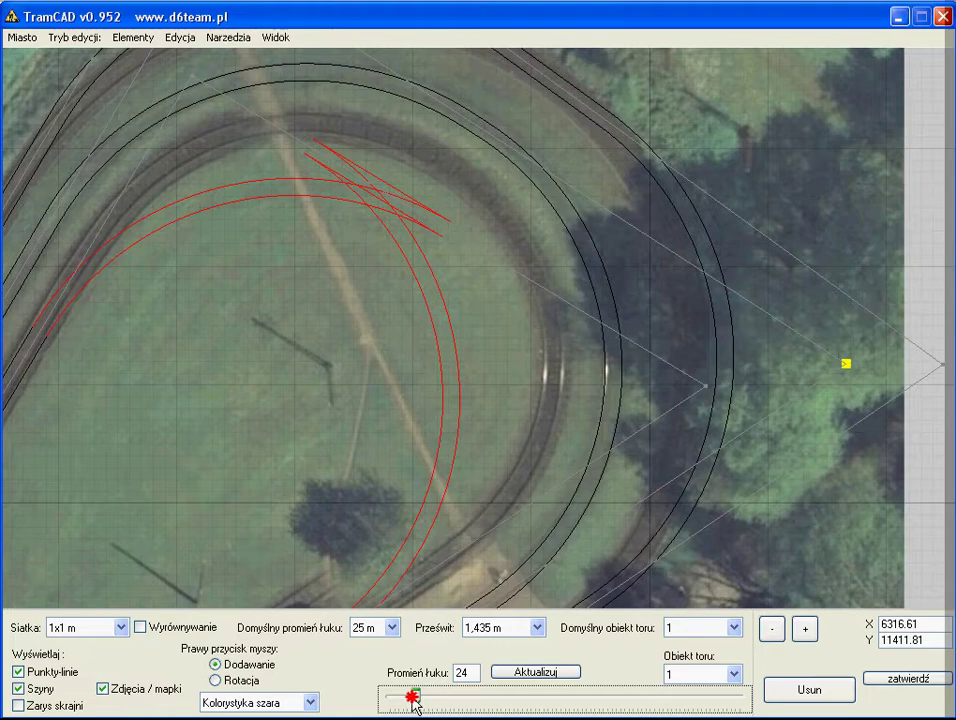
{"action": "left_click_drag", "start_coordinate": [340, 480], "coordinate": [460, 410]}
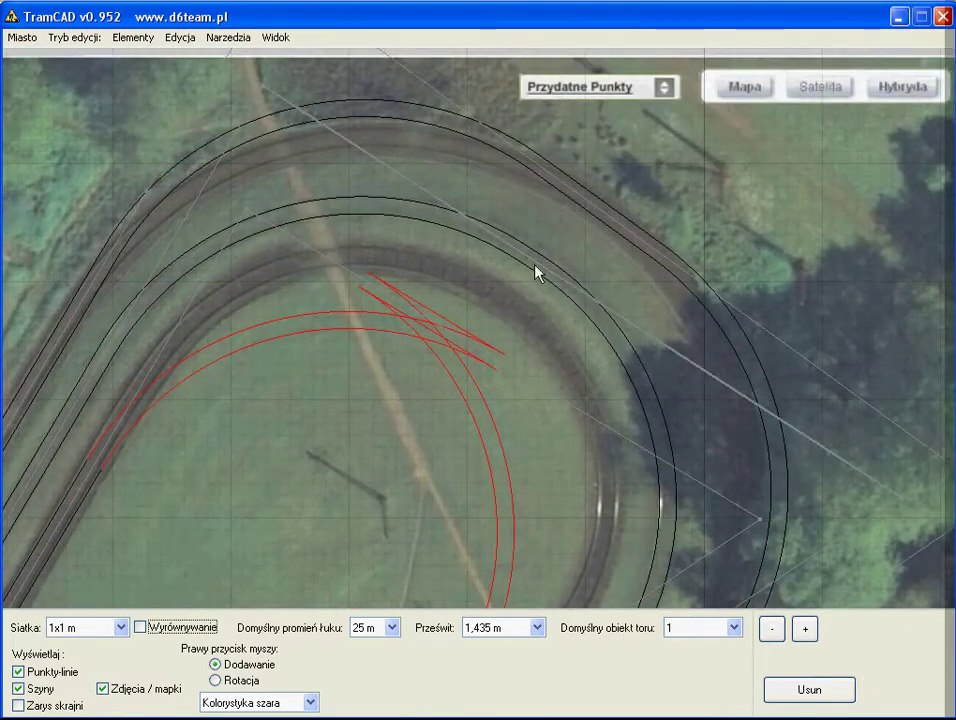
{"action": "right_click", "coordinate": [538, 263]}
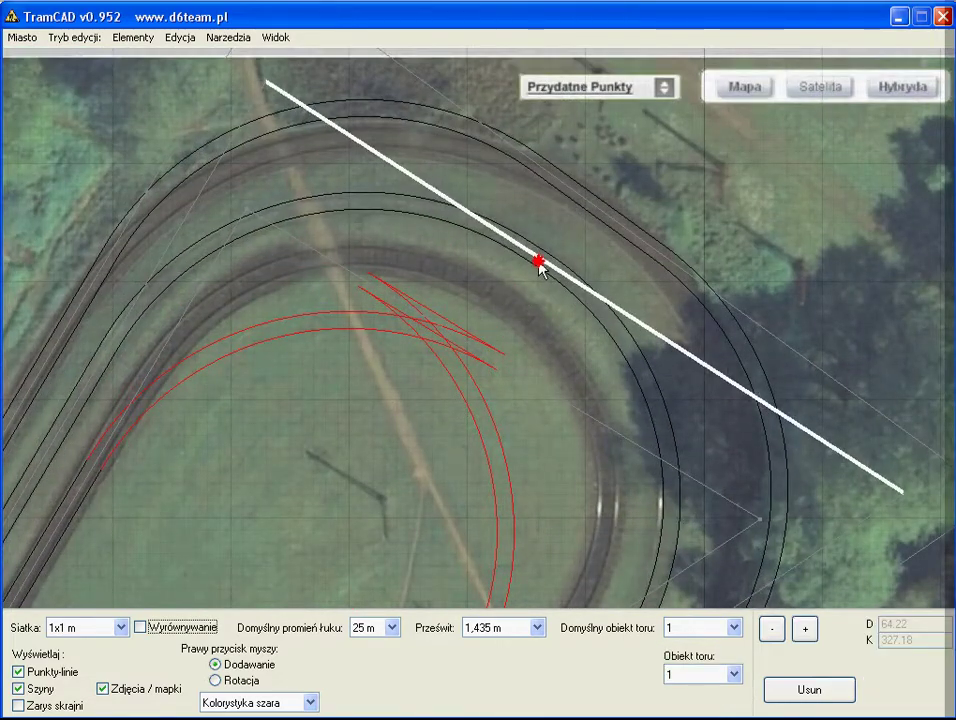
{"action": "left_click", "coordinate": [893, 497]}
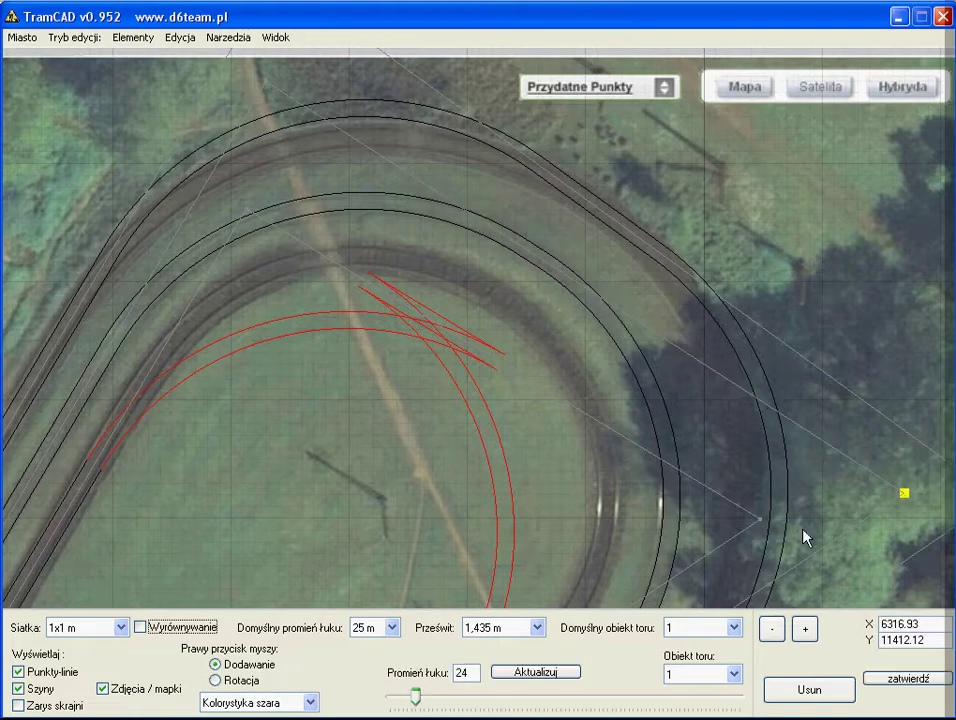
{"action": "left_click_drag", "start_coordinate": [418, 697], "coordinate": [421, 697]}
- Tighten the inner loop's top and right corner arc radii to 20 m
{"action": "left_click_drag", "start_coordinate": [335, 540], "coordinate": [340, 435]}
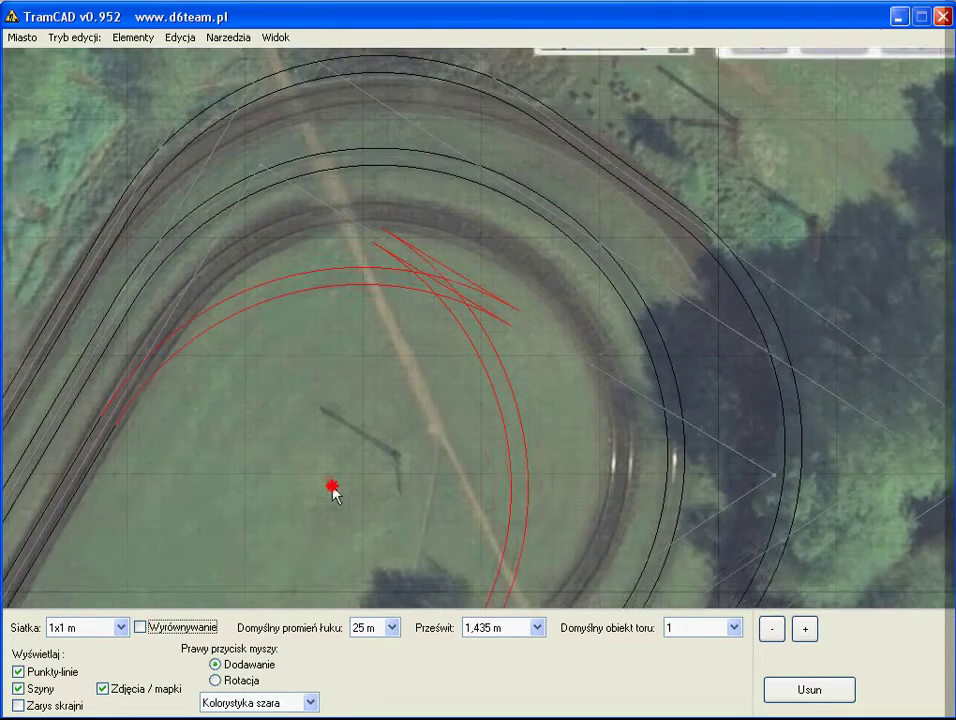
{"action": "left_click", "coordinate": [249, 109]}
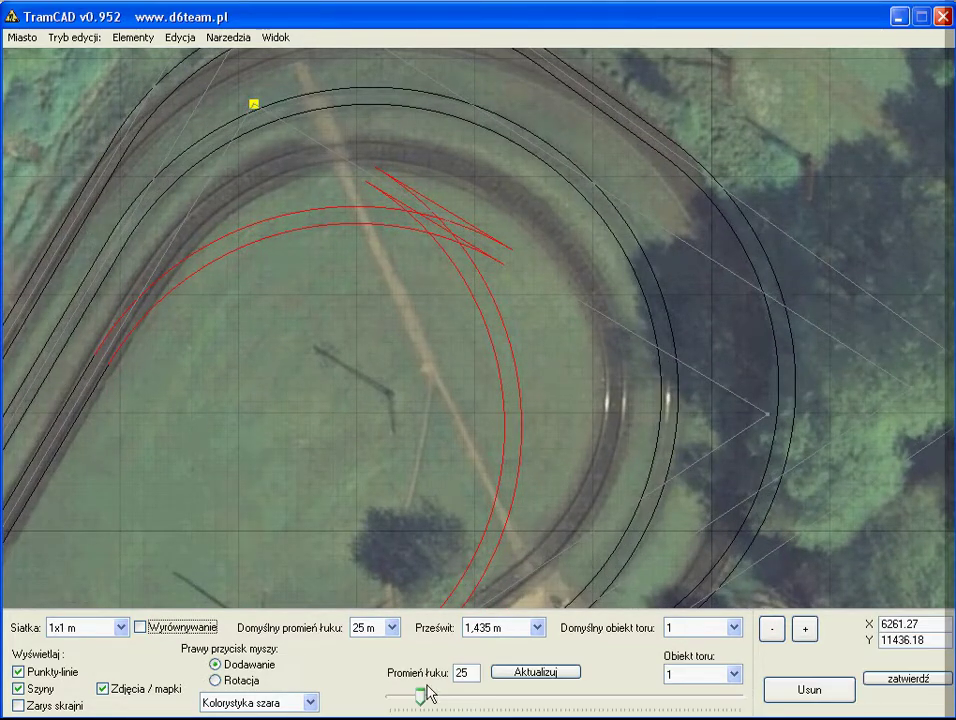
{"action": "left_click_drag", "start_coordinate": [426, 698], "coordinate": [401, 697]}
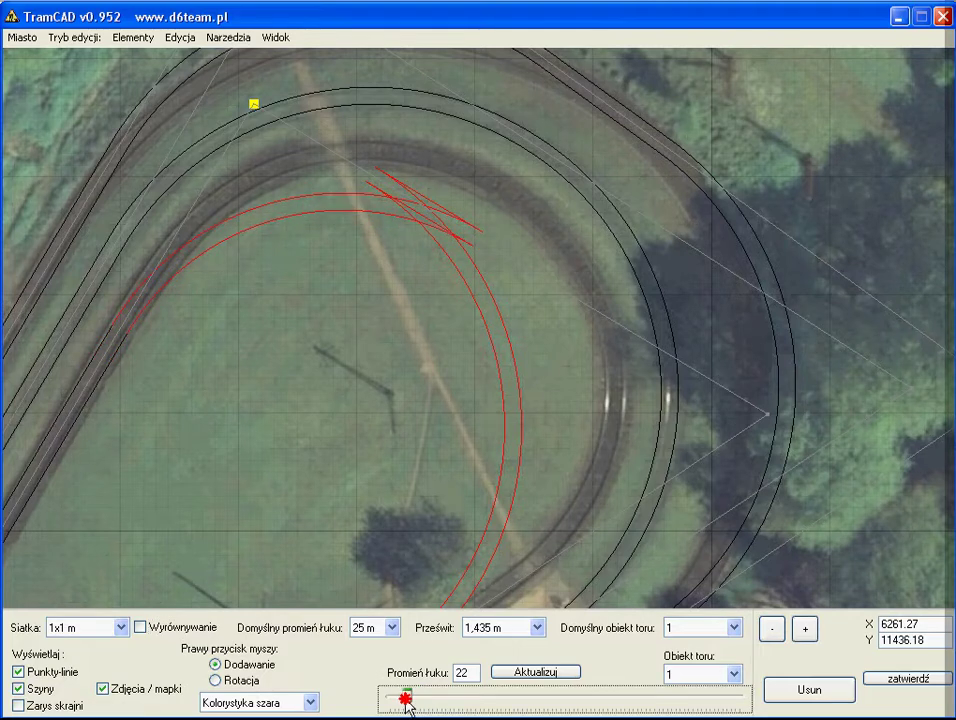
{"action": "left_click_drag", "start_coordinate": [403, 700], "coordinate": [399, 703]}
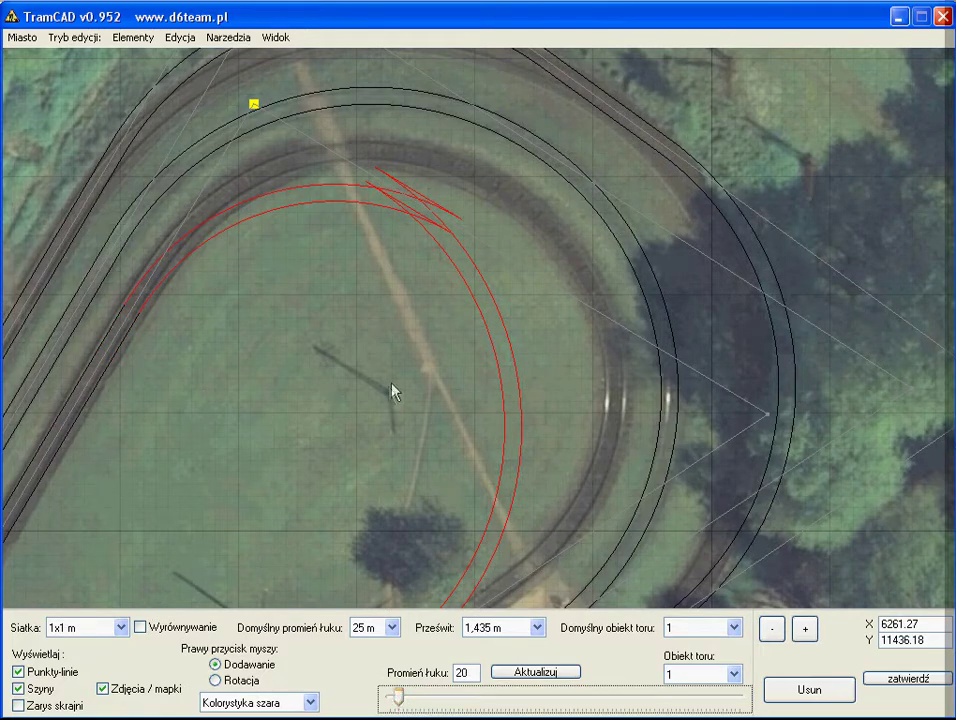
{"action": "left_click", "coordinate": [766, 418]}
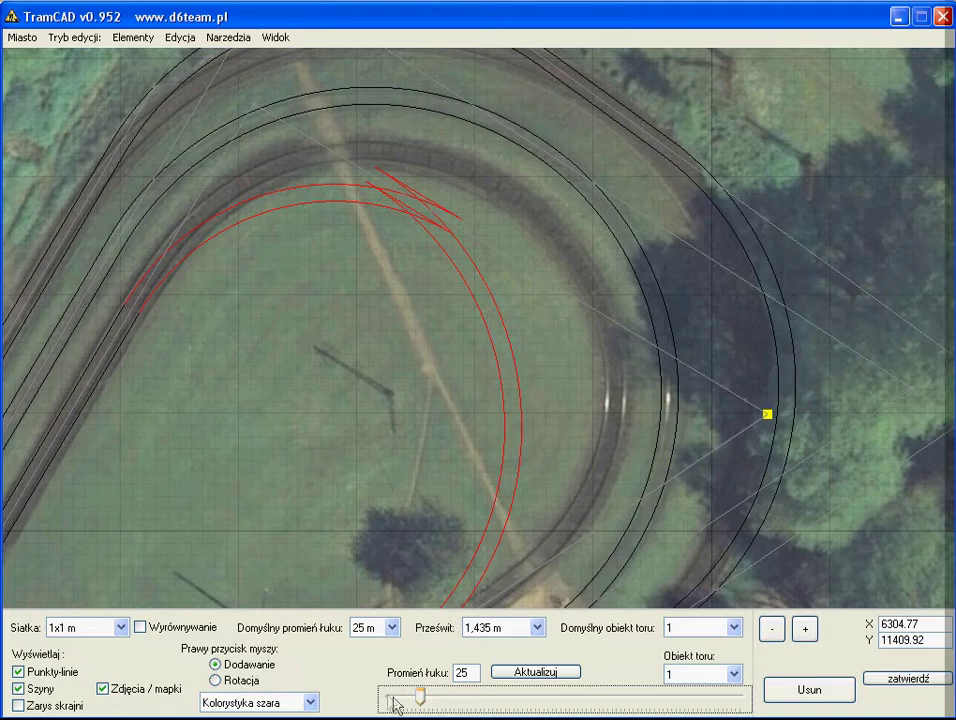
{"action": "left_click_drag", "start_coordinate": [419, 704], "coordinate": [401, 703]}
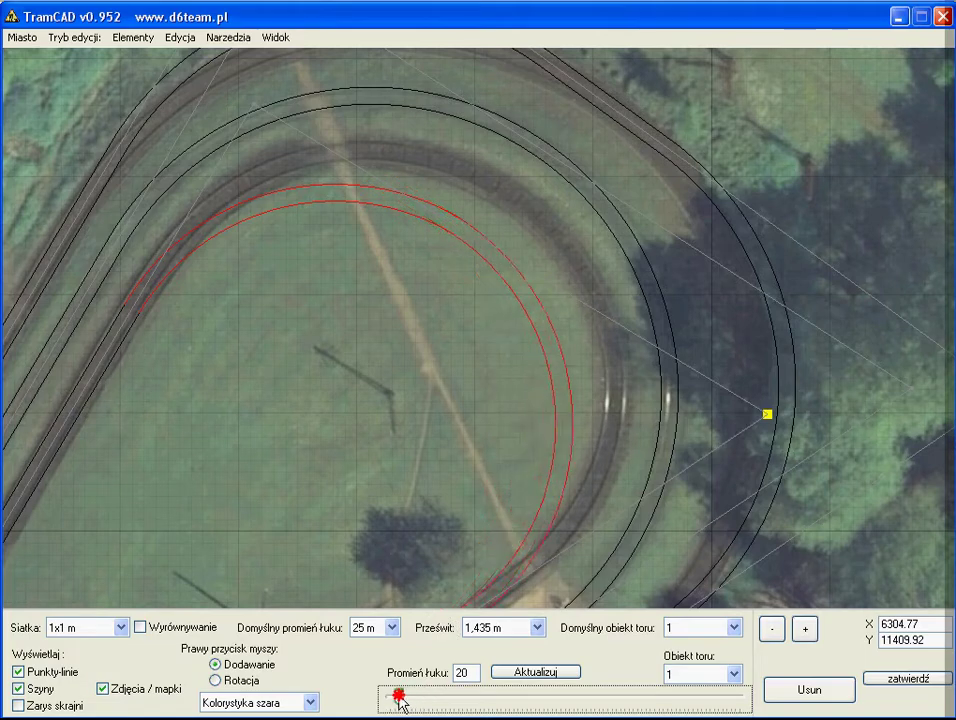
- Re-aim the inner loop with a direction guide and fix its end point on the inner ring
{"action": "left_click_drag", "start_coordinate": [522, 260], "coordinate": [541, 218]}
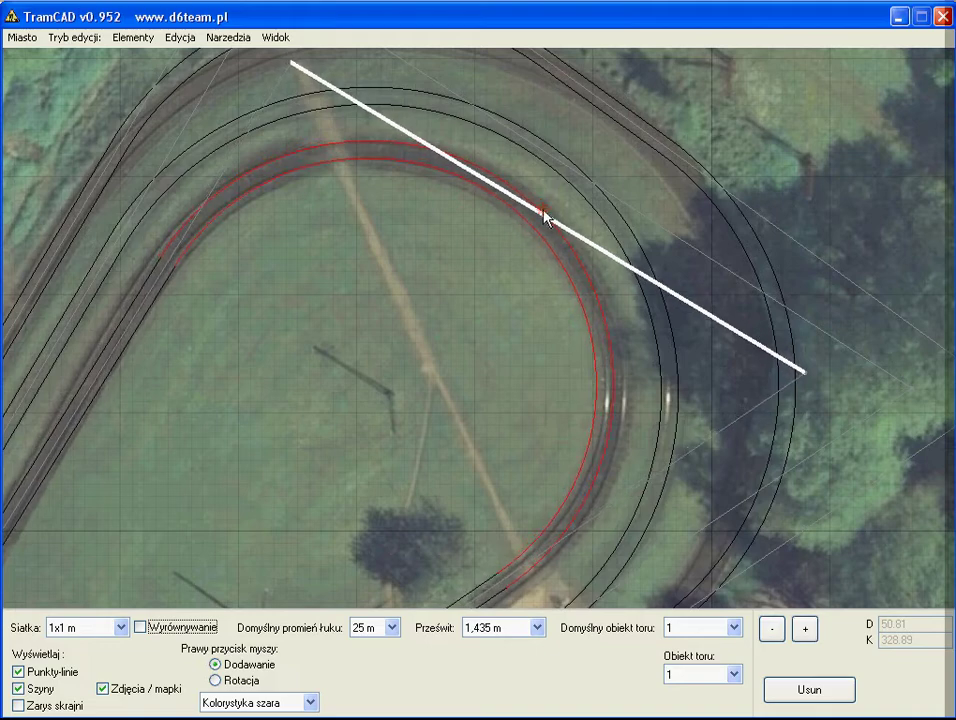
{"action": "left_click", "coordinate": [800, 377]}
{"action": "left_click_drag", "start_coordinate": [805, 387], "coordinate": [807, 386]}
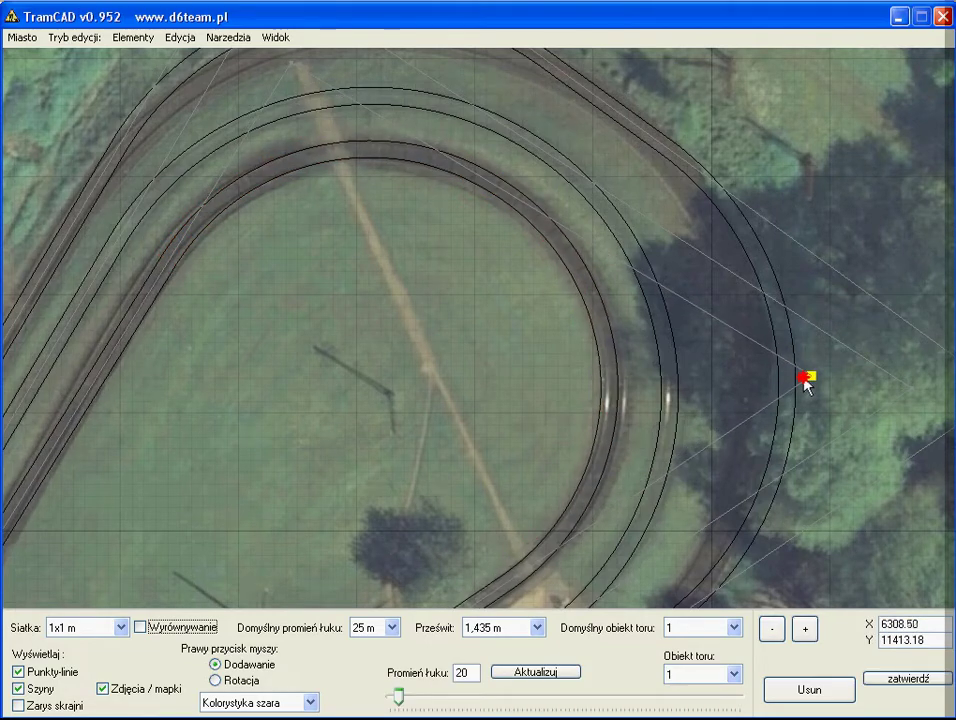
{"action": "scroll", "coordinate": [450, 290], "scroll_direction": "up", "scroll_amount": 1}
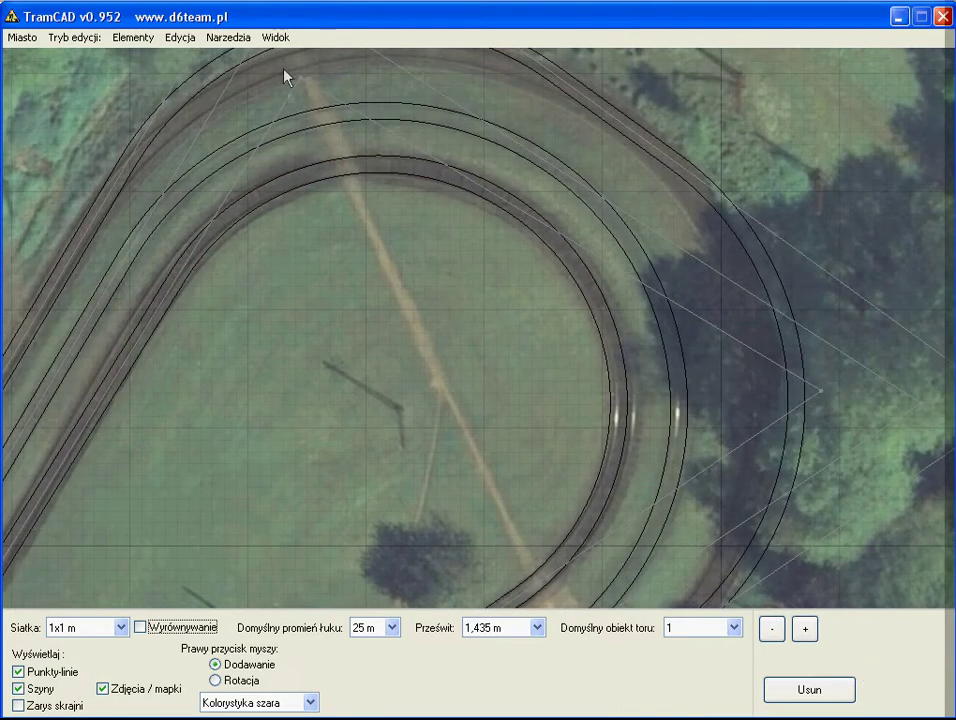
- Adjust the outer loop's right corner point and move its top vertex upward, with a 21 m radius
{"action": "left_click", "coordinate": [297, 81]}
{"action": "left_click_drag", "start_coordinate": [297, 83], "coordinate": [303, 83]}
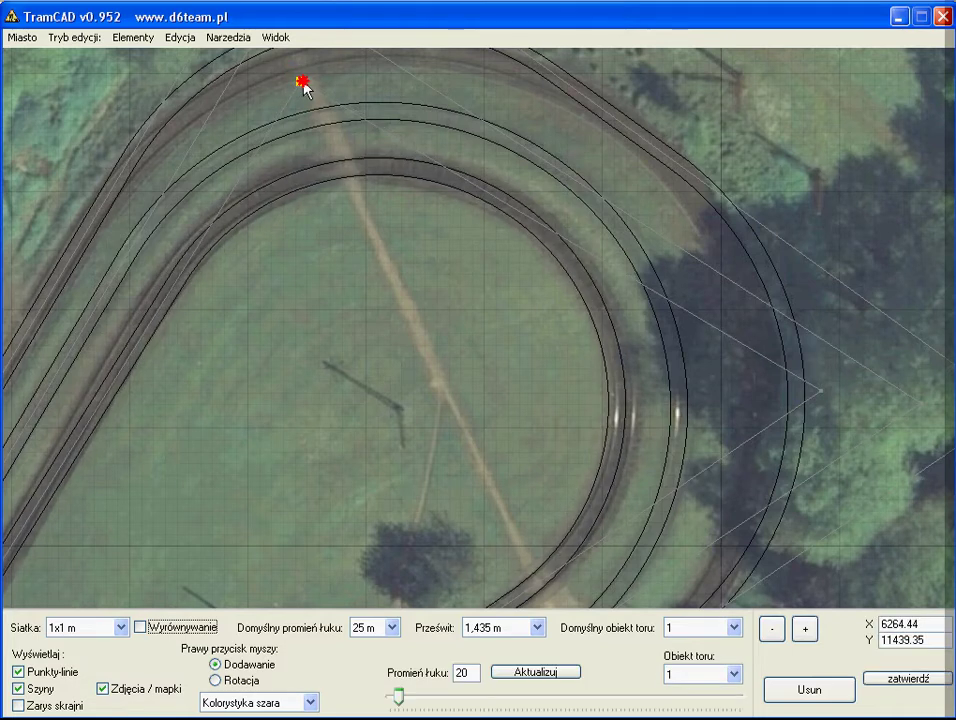
{"action": "left_click_drag", "start_coordinate": [817, 390], "coordinate": [835, 396]}
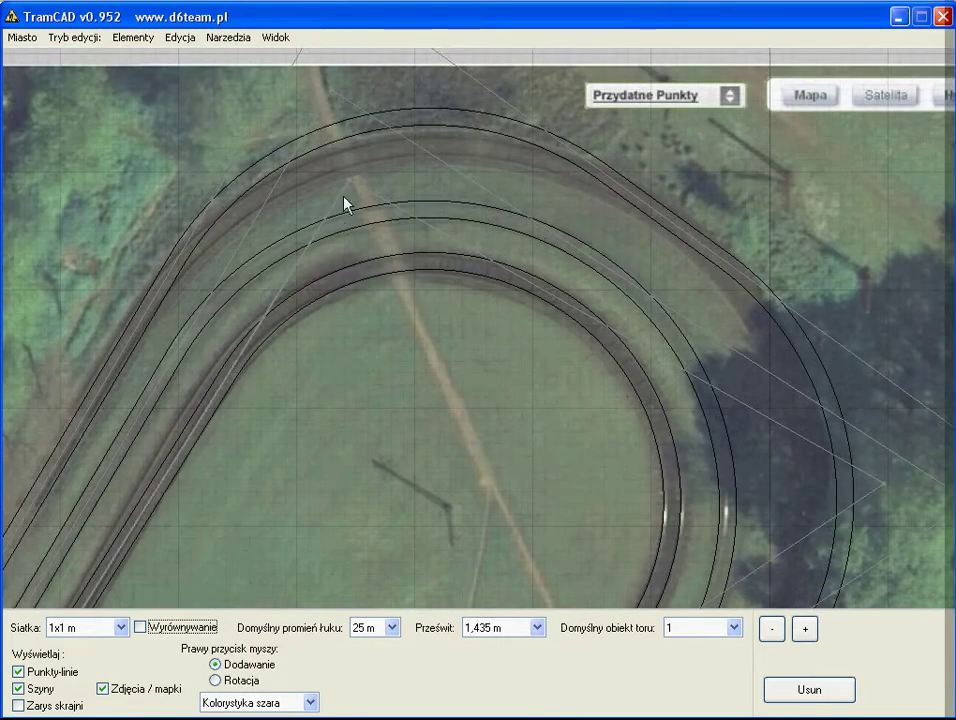
{"action": "left_click", "coordinate": [348, 184]}
{"action": "left_click_drag", "start_coordinate": [349, 186], "coordinate": [342, 182]}
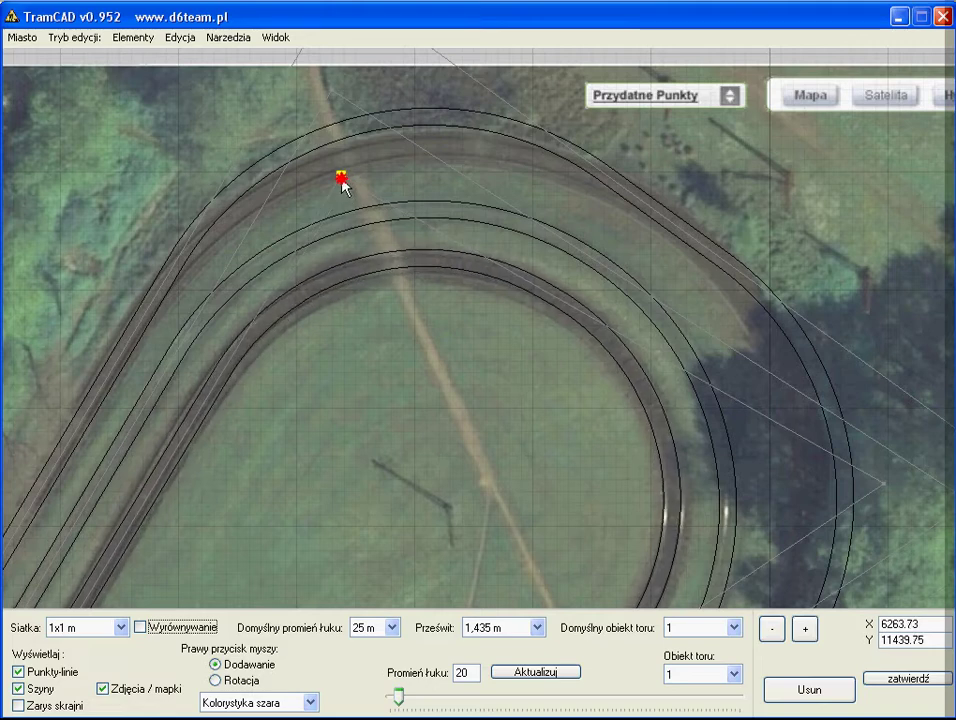
{"action": "left_click", "coordinate": [408, 697]}
{"action": "left_click_drag", "start_coordinate": [341, 172], "coordinate": [341, 174]}
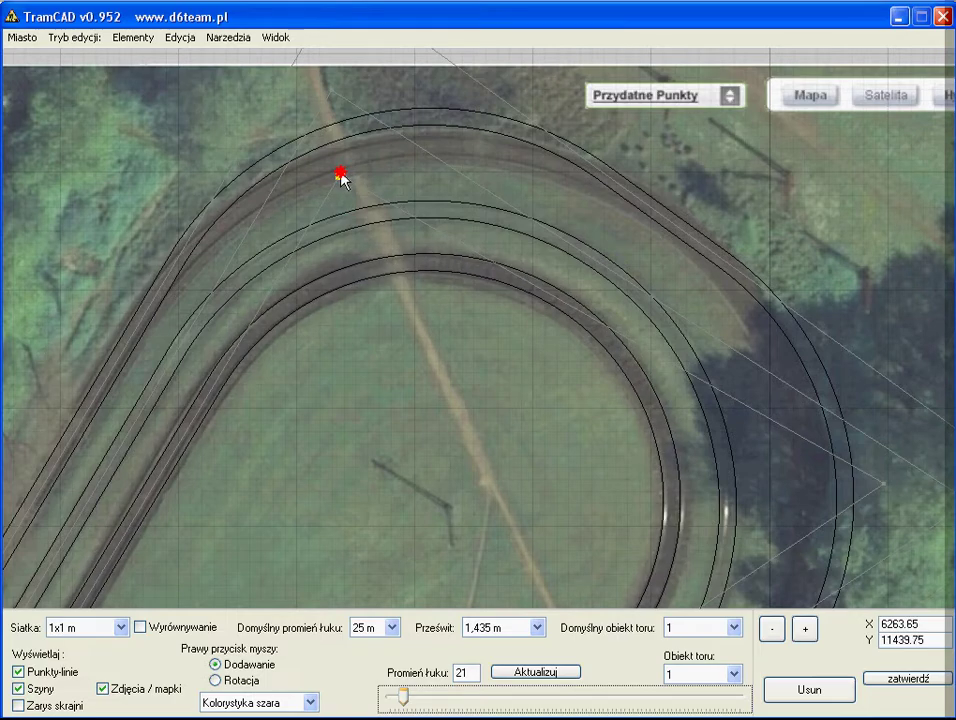
{"action": "mouse_move", "coordinate": [349, 181]}
{"action": "left_mouse_down"}
{"action": "mouse_move", "coordinate": [335, 82]}
{"action": "mouse_move", "coordinate": [324, 110]}
{"action": "mouse_move", "coordinate": [336, 92]}
{"action": "left_mouse_up"}
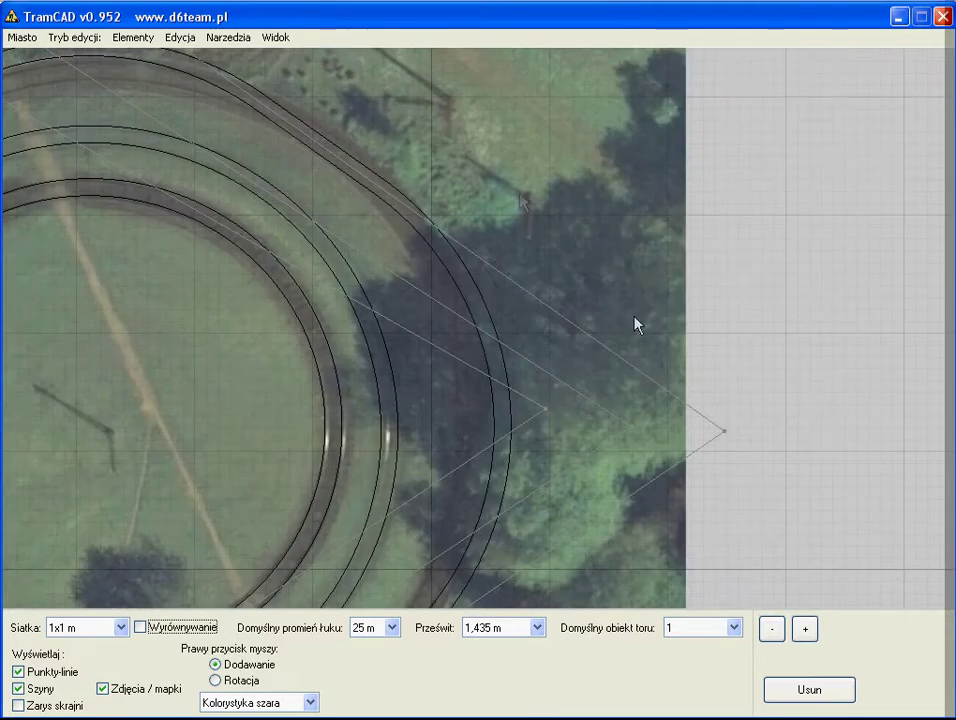
- Move the right corner vertex up-right and widen the right and top arc radii to 30 m
{"action": "left_click", "coordinate": [721, 435]}
{"action": "left_click_drag", "start_coordinate": [718, 437], "coordinate": [731, 428]}
{"action": "left_click_drag", "start_coordinate": [425, 702], "coordinate": [446, 707]}
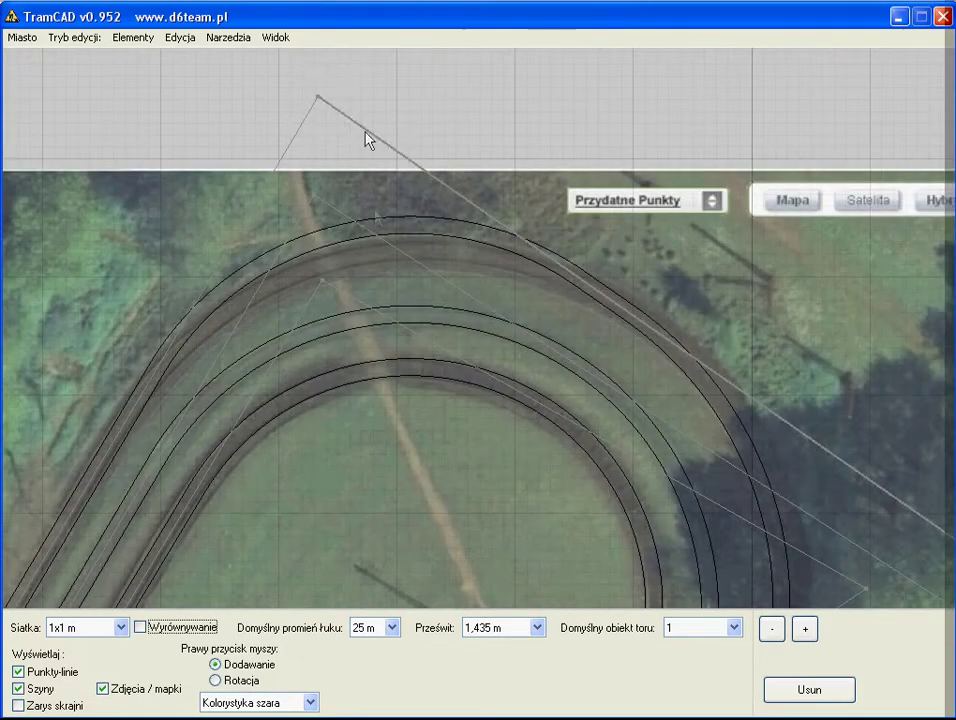
{"action": "left_click", "coordinate": [316, 95]}
{"action": "left_click_drag", "start_coordinate": [425, 700], "coordinate": [444, 702]}
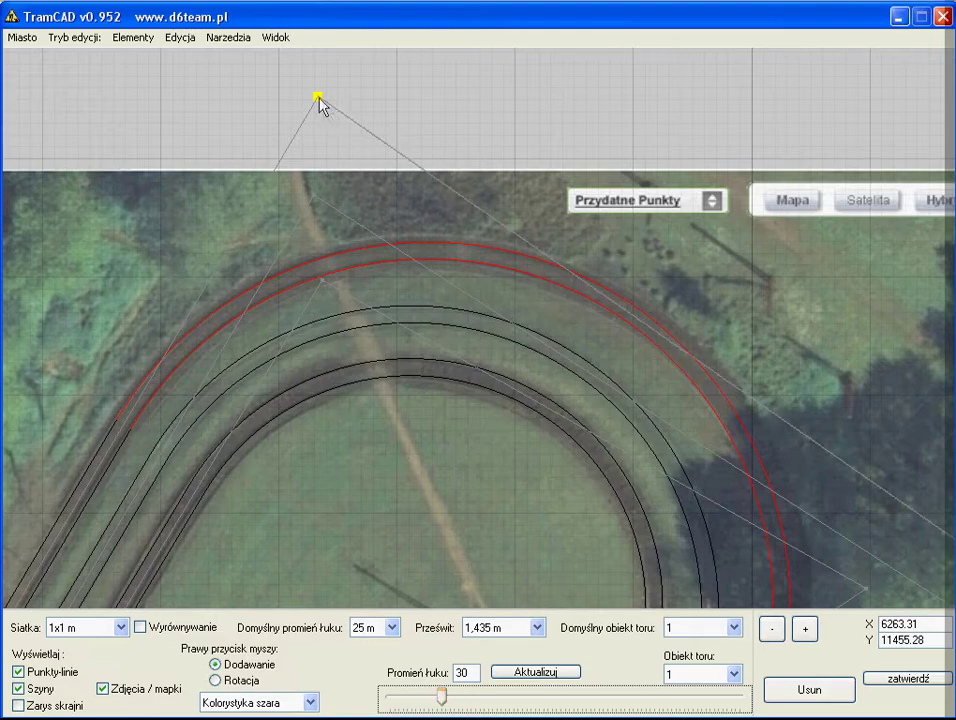
{"action": "left_click_drag", "start_coordinate": [314, 97], "coordinate": [316, 100]}
- Pan toward the loop's right side and select the outer loop's right corner vertex
{"action": "key", "text": "Down"}
{"action": "key", "text": "Down"}
{"action": "key", "text": "Right"}
{"action": "key", "text": "Down"}
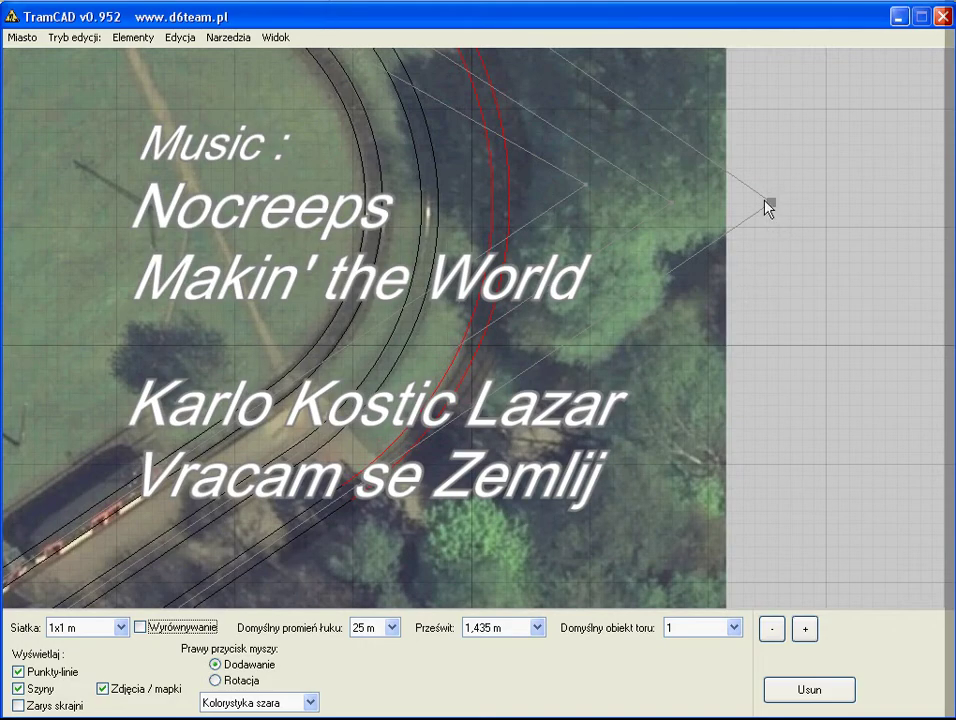
{"action": "left_click", "coordinate": [768, 205]}
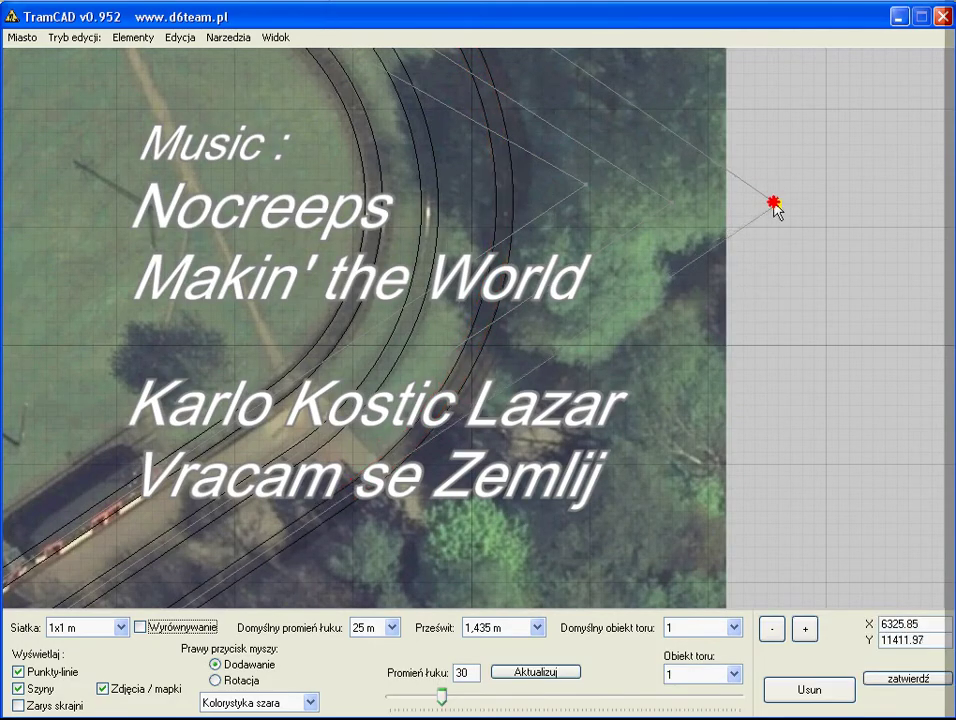
- Nudge the outer loop's right corner vertex slightly down-right onto the photographed outer ring
{"action": "left_click_drag", "start_coordinate": [775, 206], "coordinate": [778, 210]}
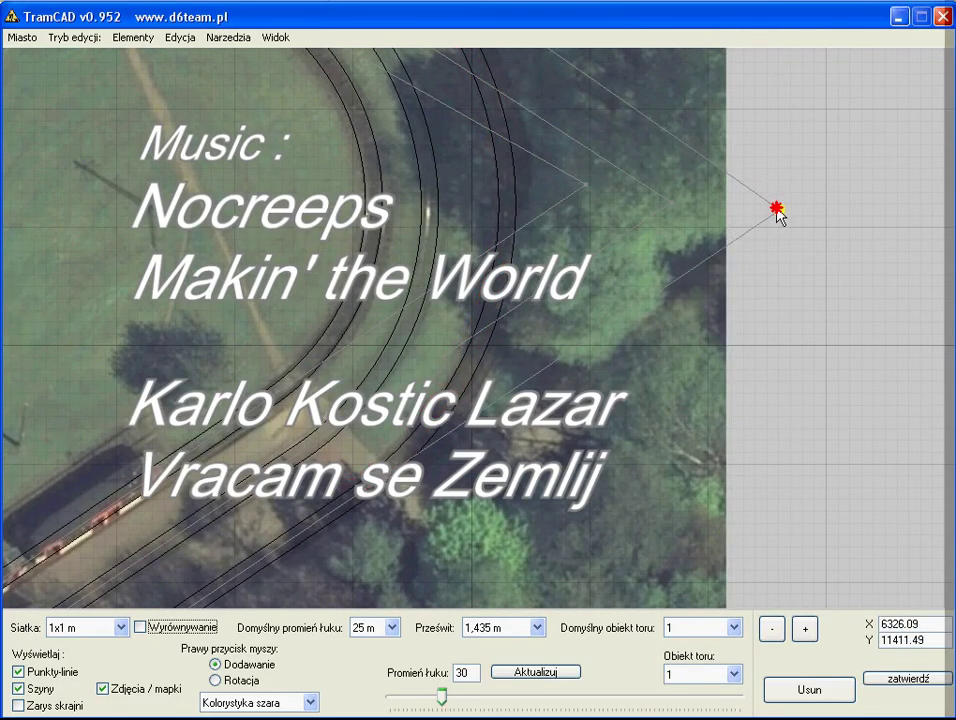